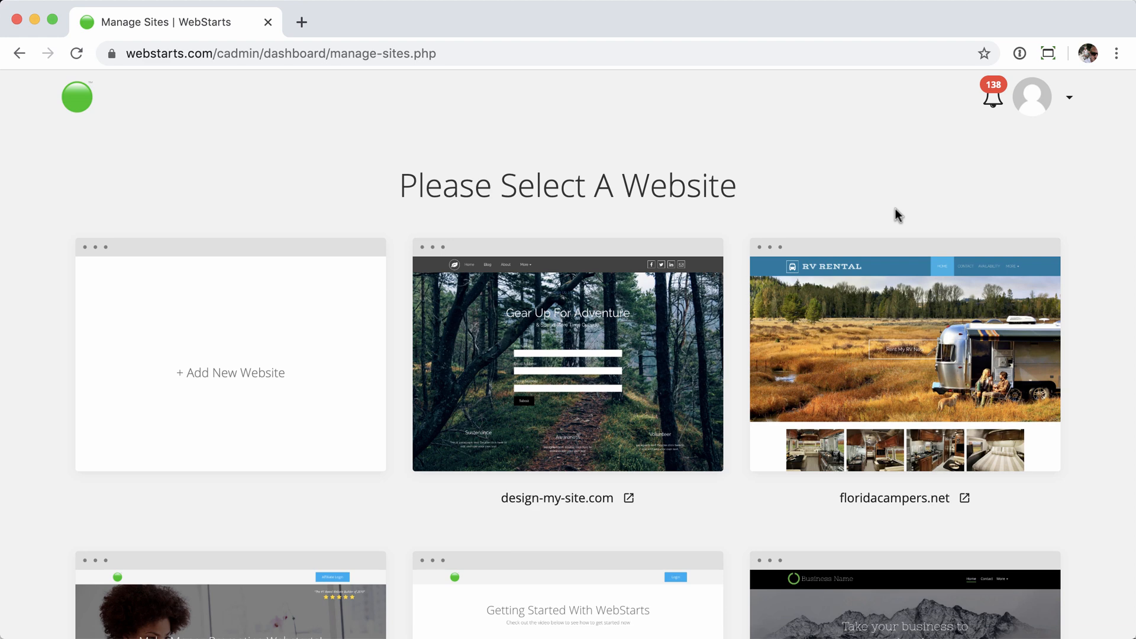
- Switch to the Designer Platform and scroll to the end of the saved templates list
mouse_move(893, 290)
click(1069, 97)
click(1020, 338)
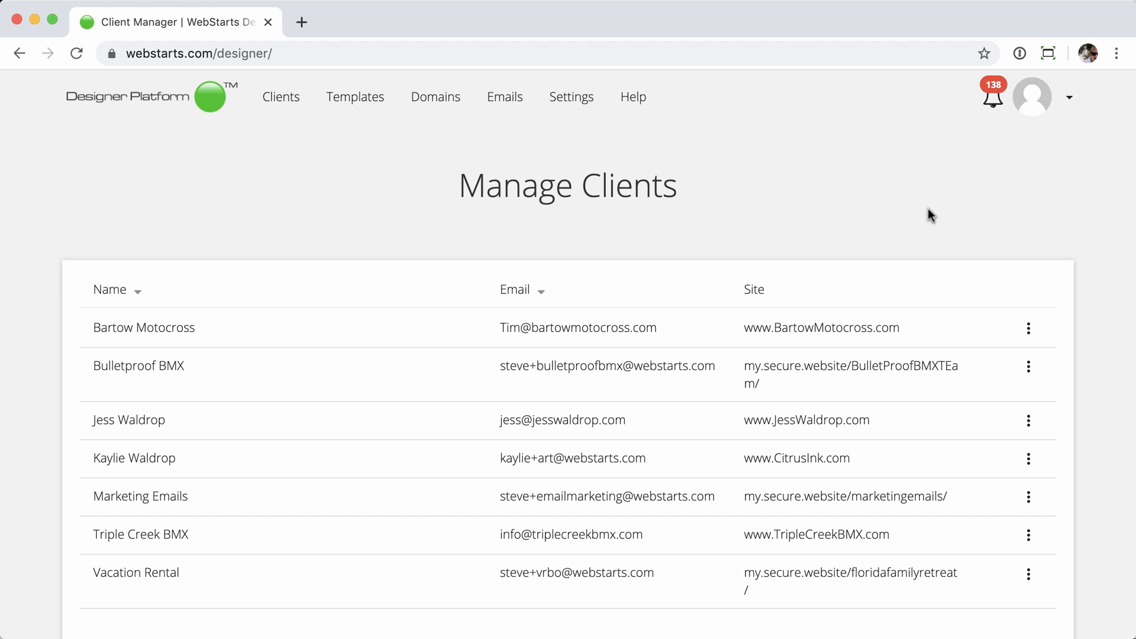
click(355, 101)
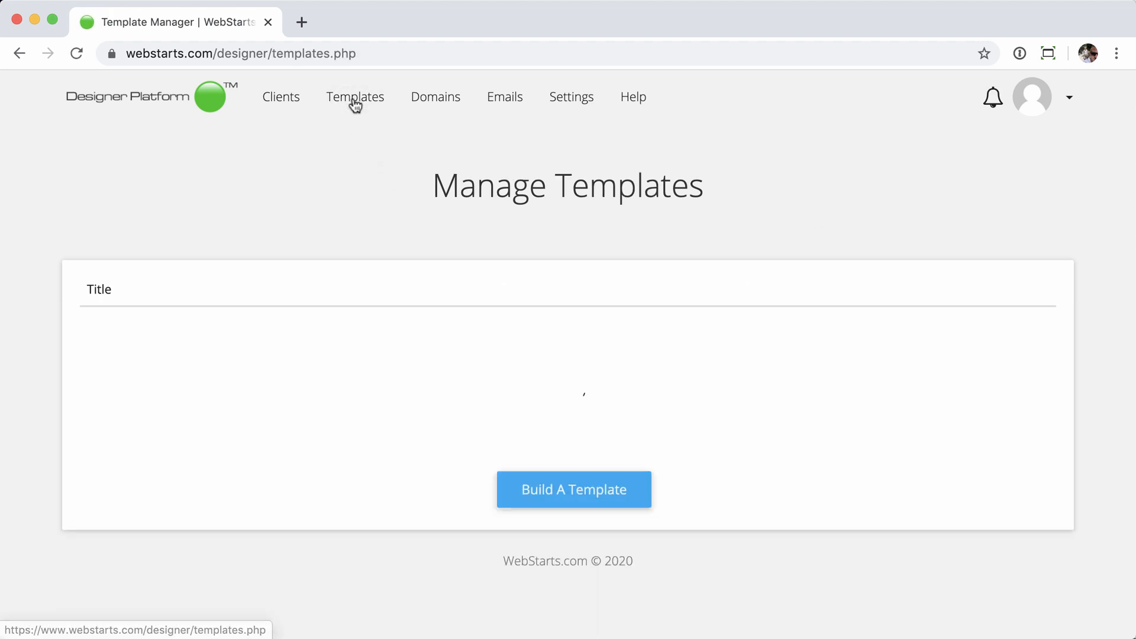
scroll(452, 214, down, 3)
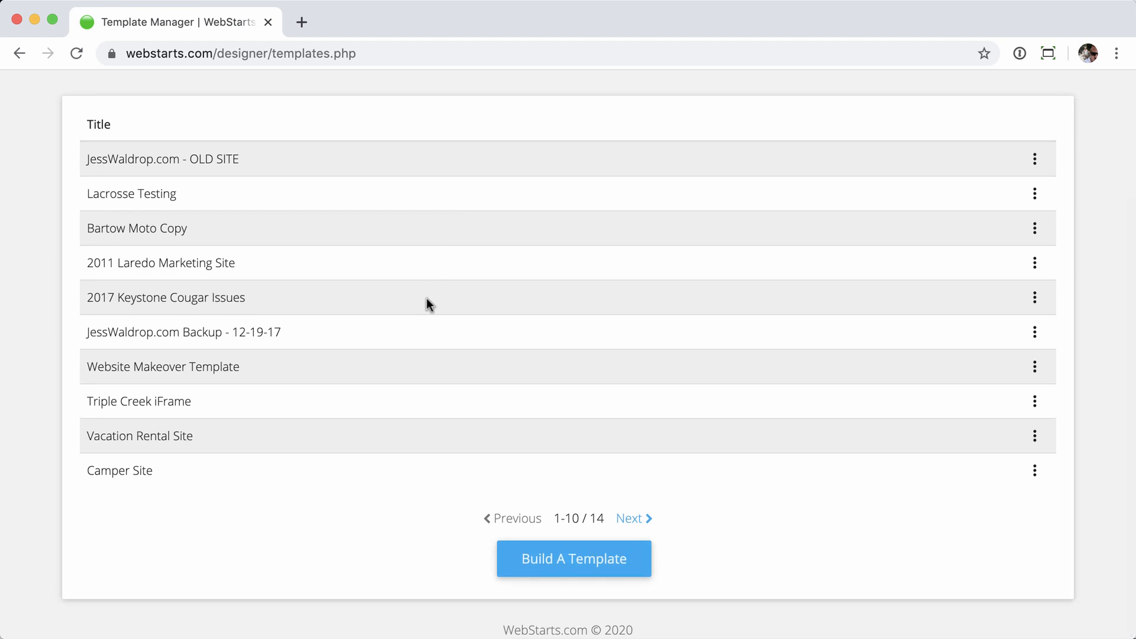
- Create a non-public Business template titled 'Old RV Site' copied from the rvsareus site
click(573, 563)
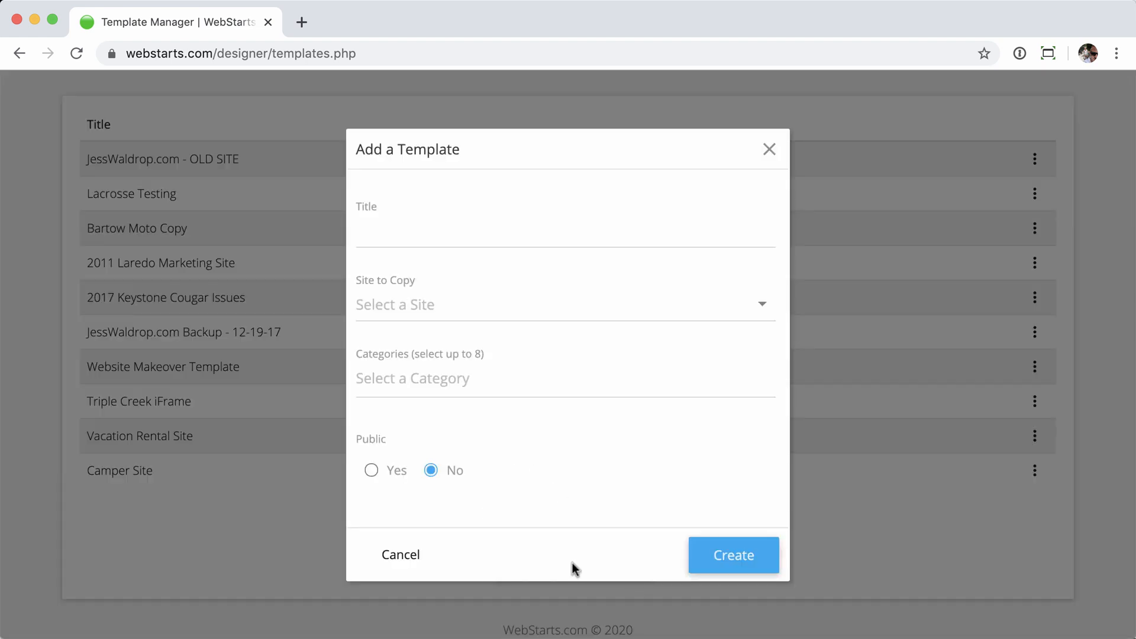
click(489, 230)
text(Old)
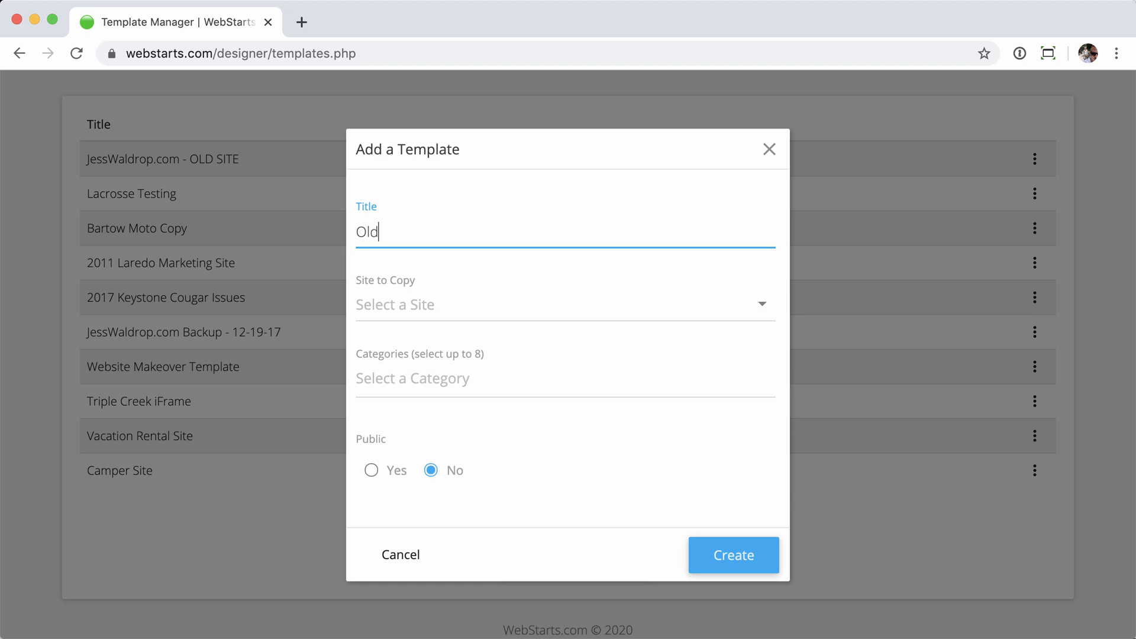
text( RV Site)
click(567, 306)
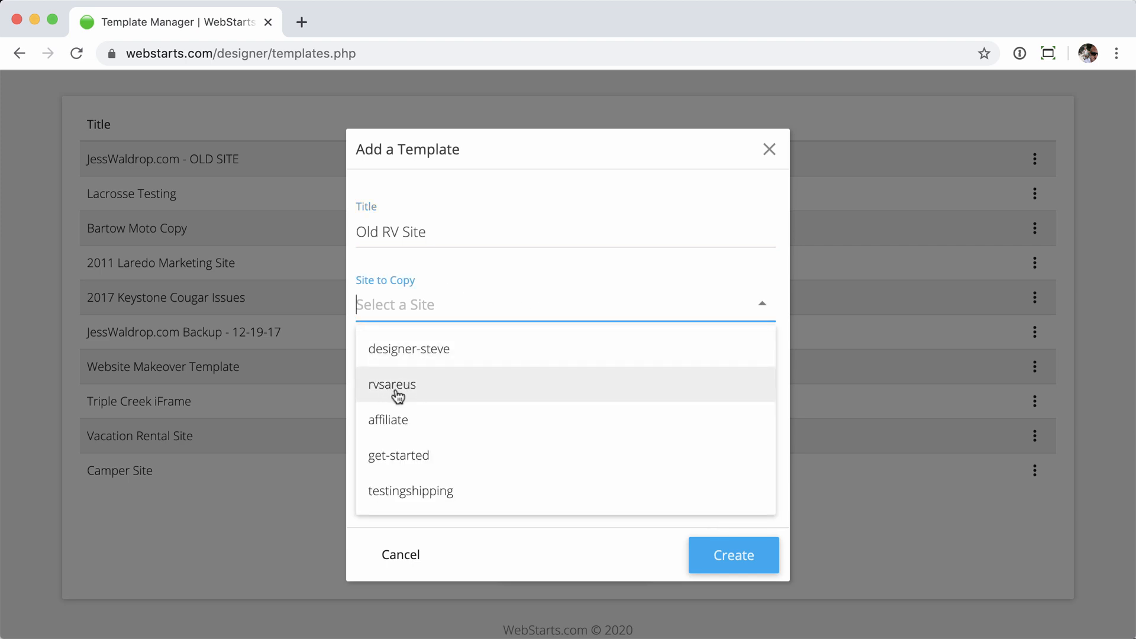
click(480, 391)
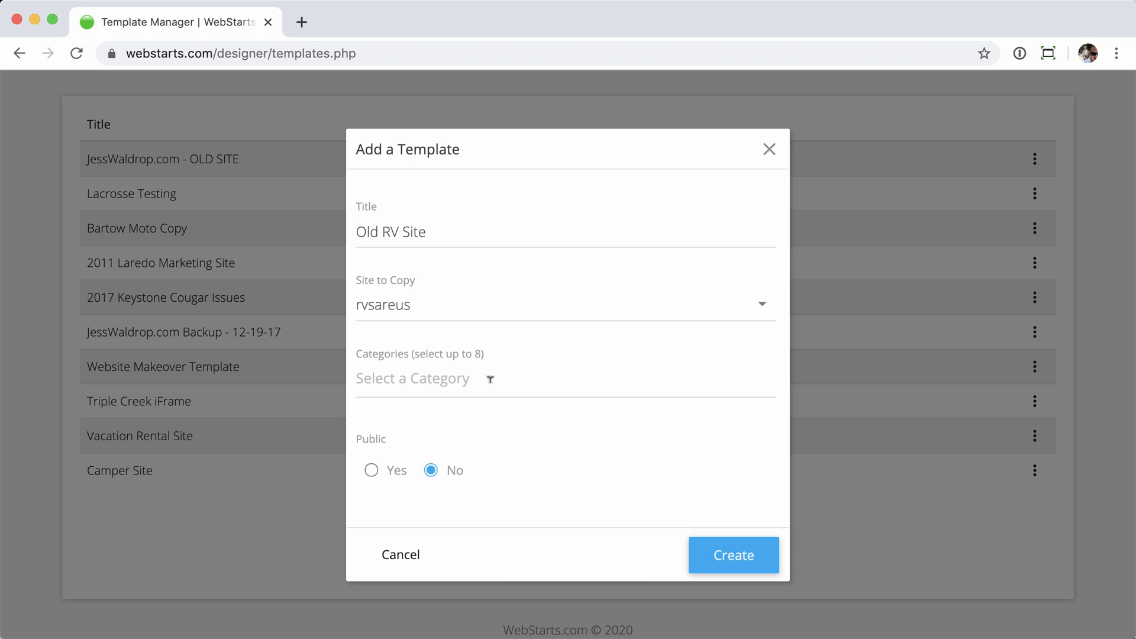
click(490, 379)
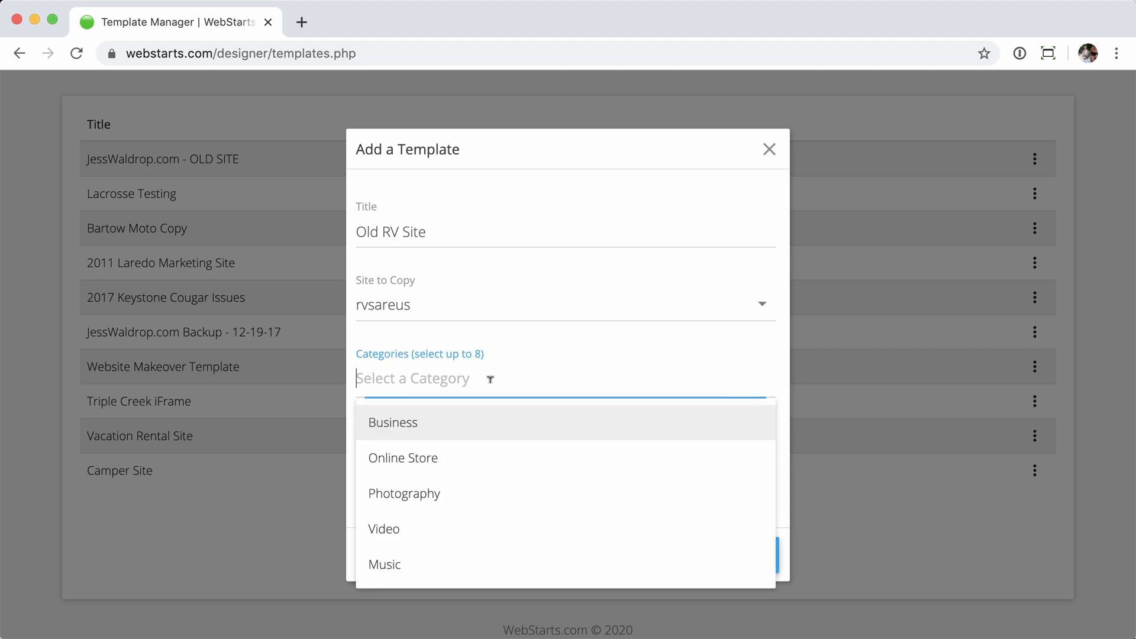
click(417, 425)
click(530, 332)
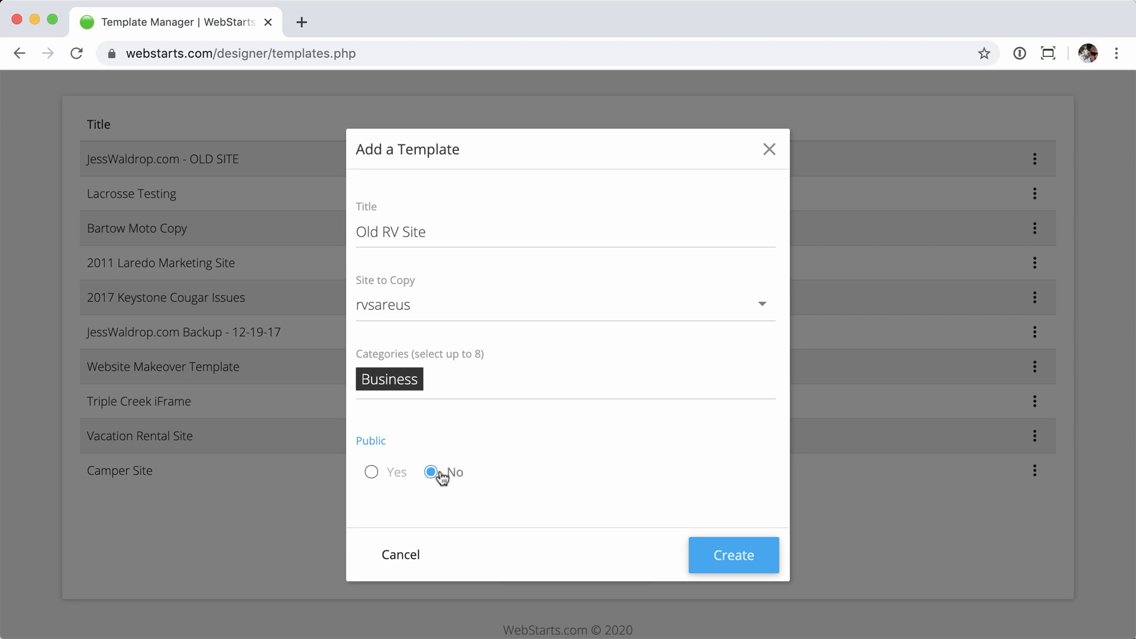
click(735, 559)
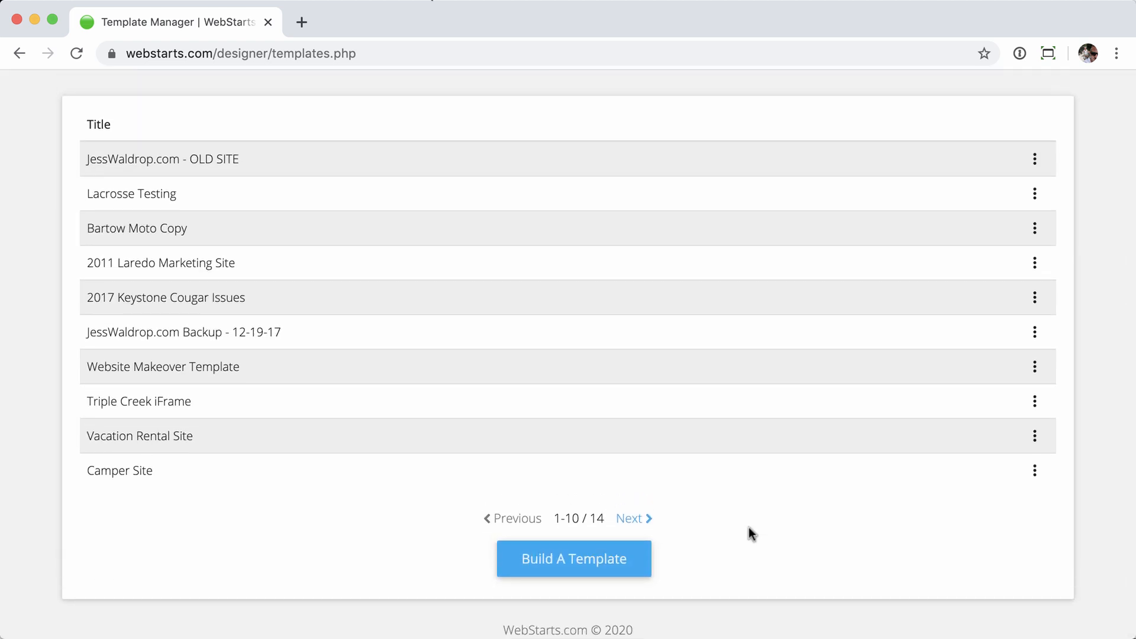
- Go to the second page of templates and preview the Old RV Site template
click(637, 519)
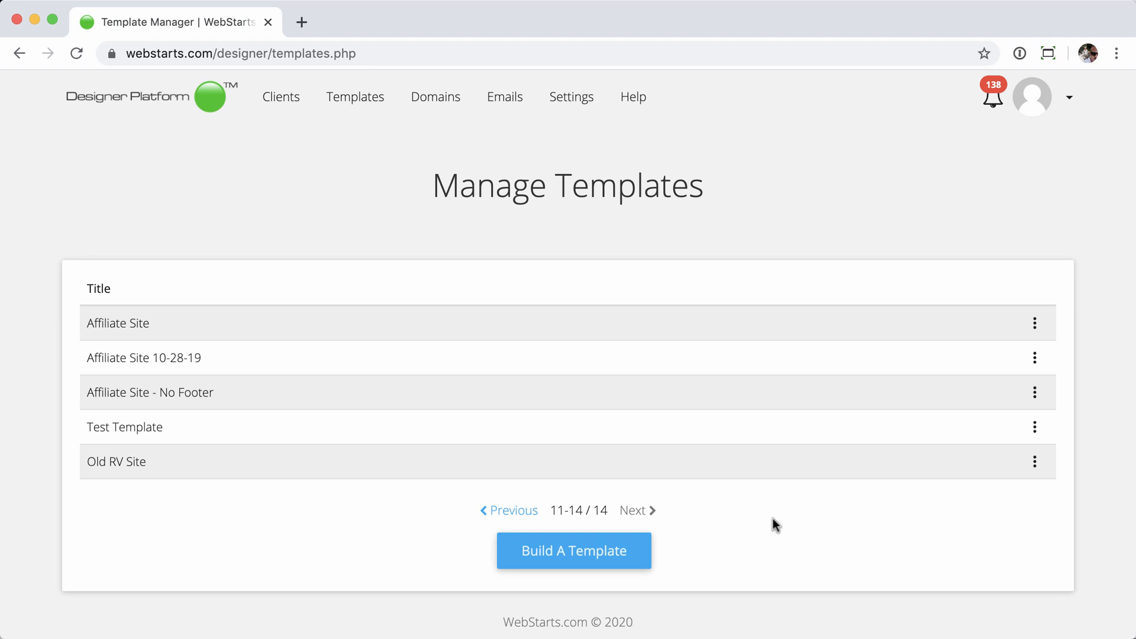
click(1034, 463)
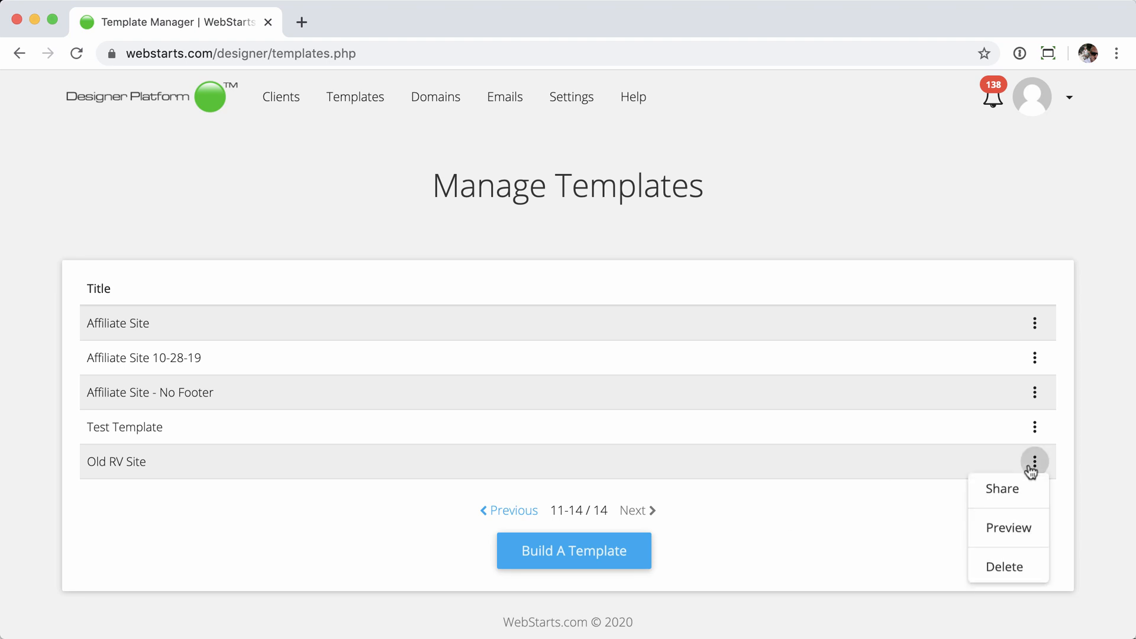
click(1003, 532)
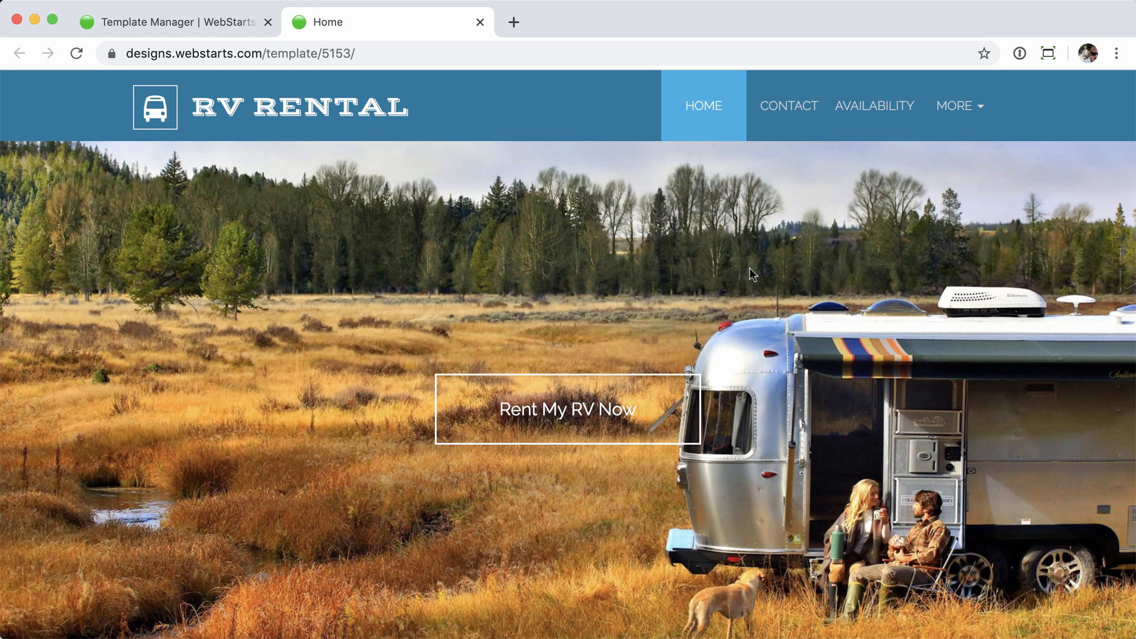
- Look over the preview's Availability and Travel Trailer pages, then close the preview
click(885, 108)
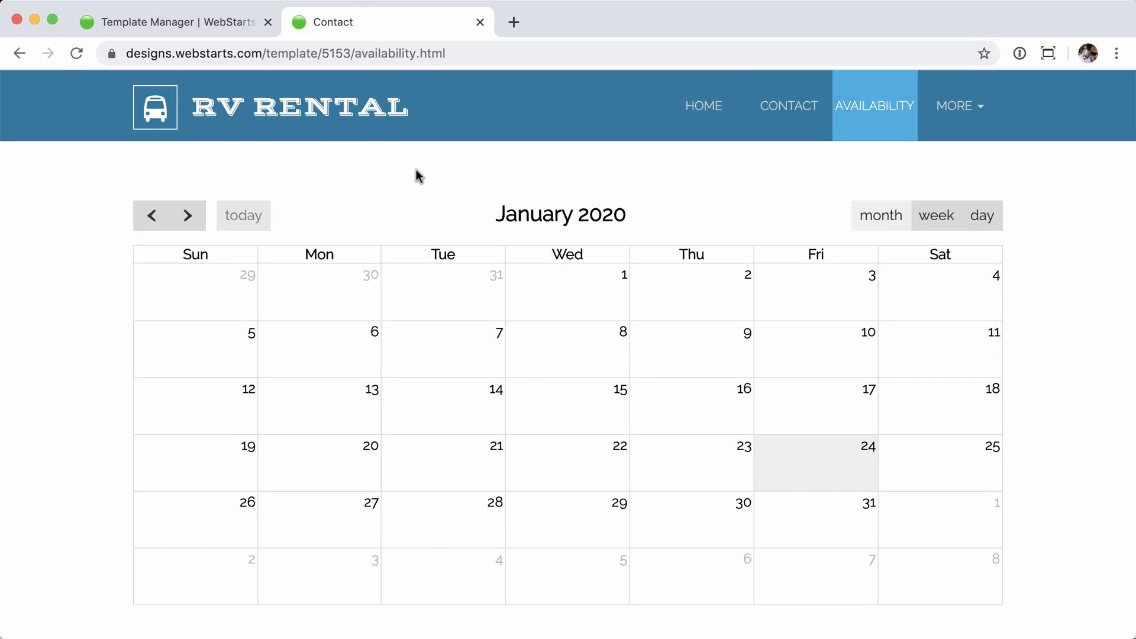
scroll(431, 195, down, 3)
scroll(432, 195, up, 3)
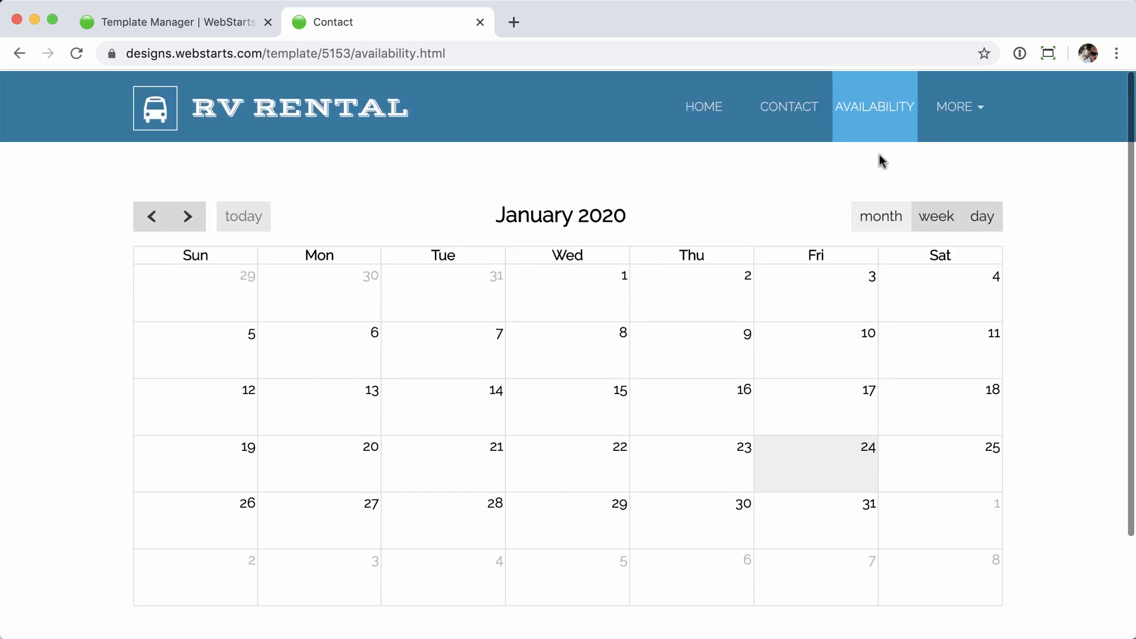
mouse_move(959, 107)
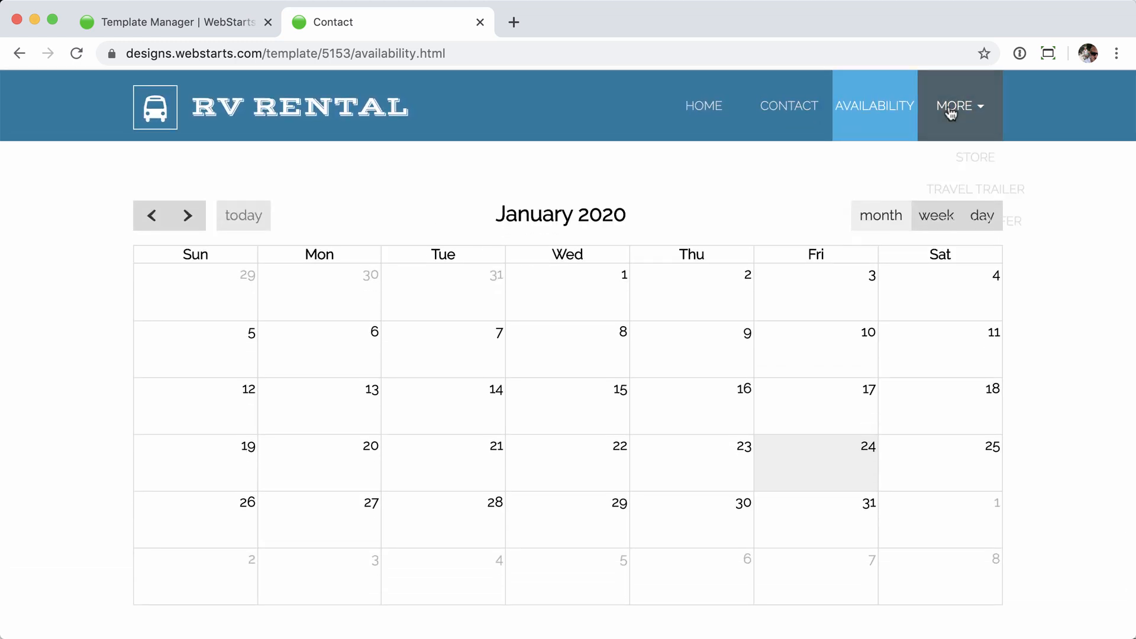
click(996, 202)
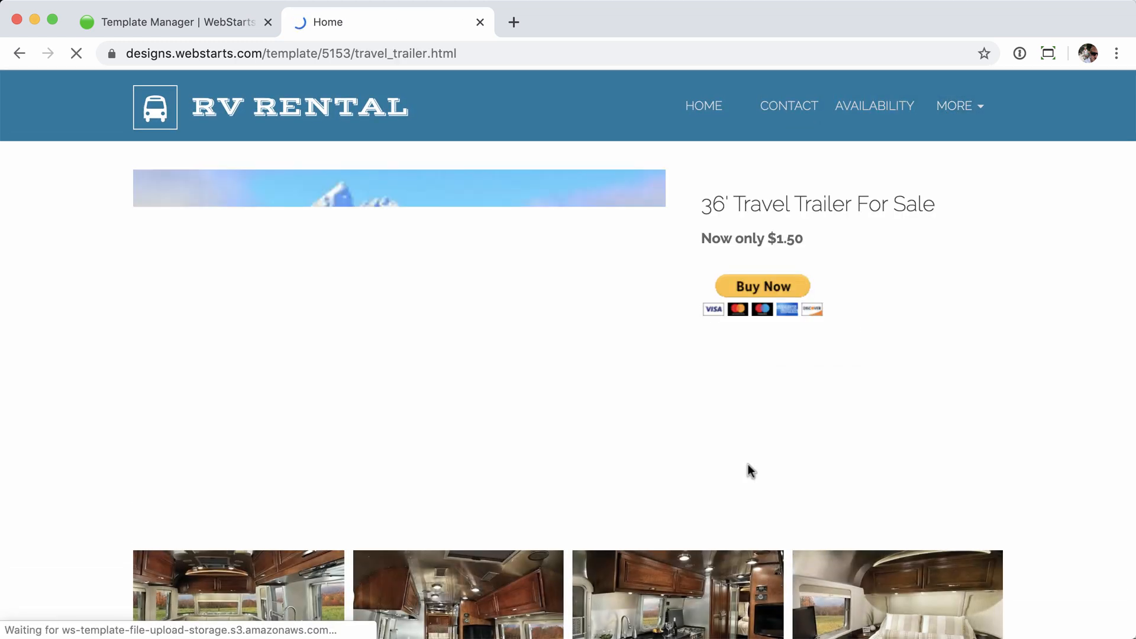
scroll(748, 464, down, 10)
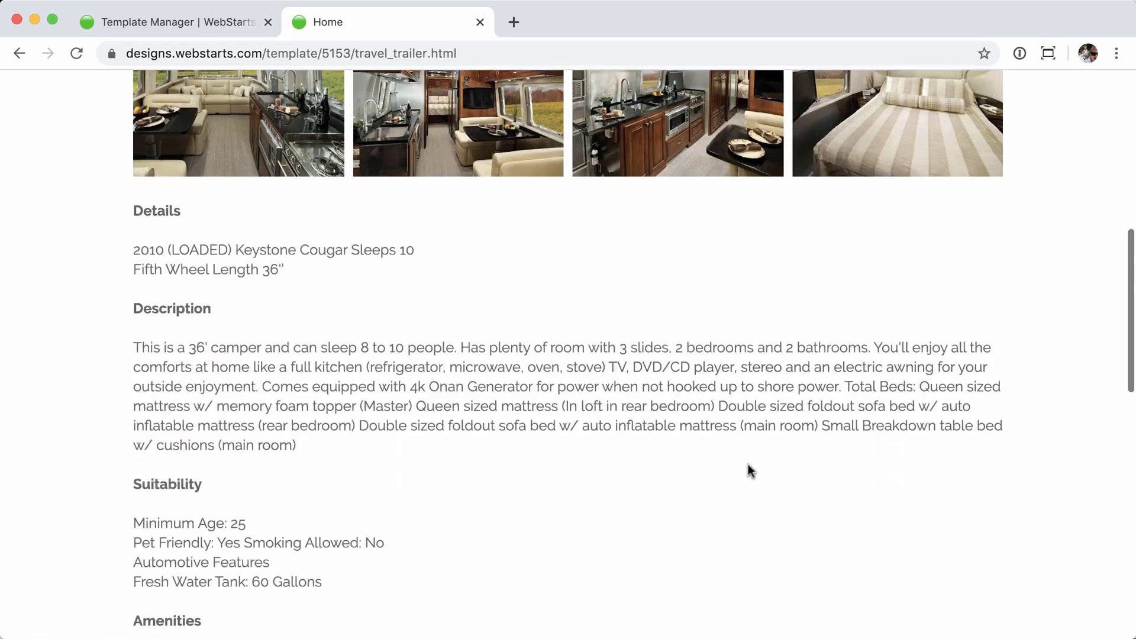
scroll(747, 464, up, 10)
click(480, 22)
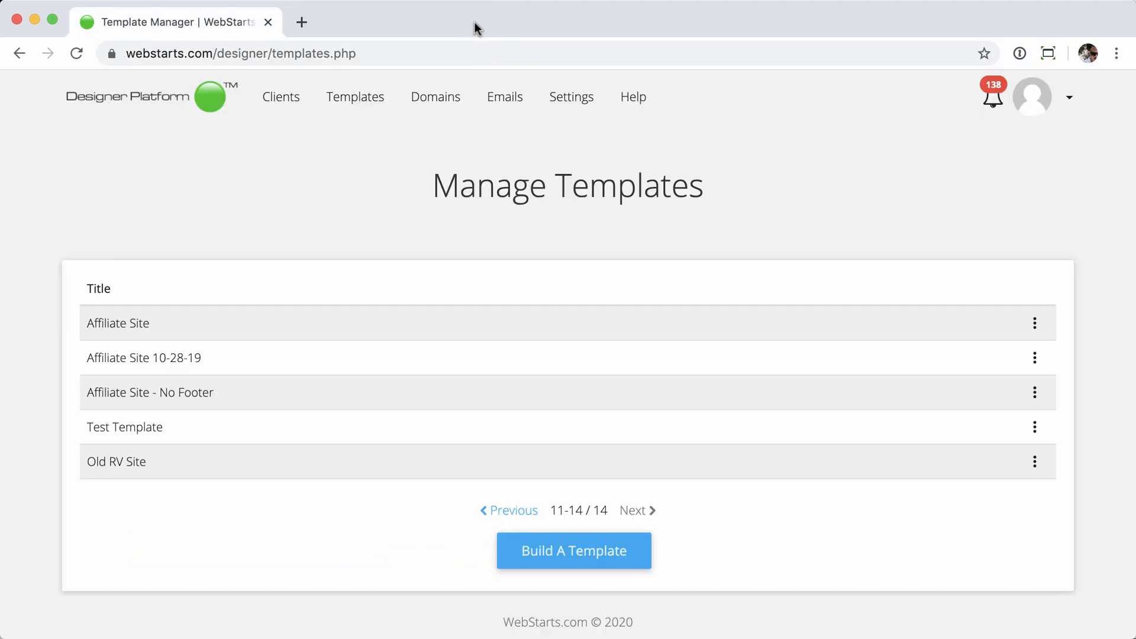
- Go to the Clients list and start the Add New Client form
click(283, 105)
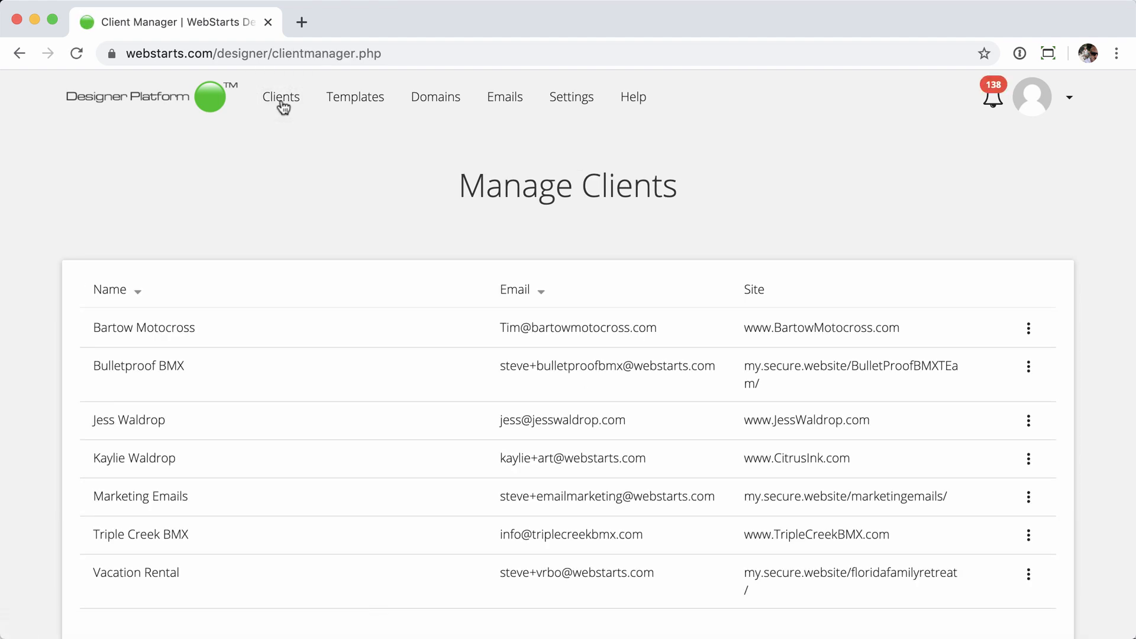
scroll(311, 188, down, 3)
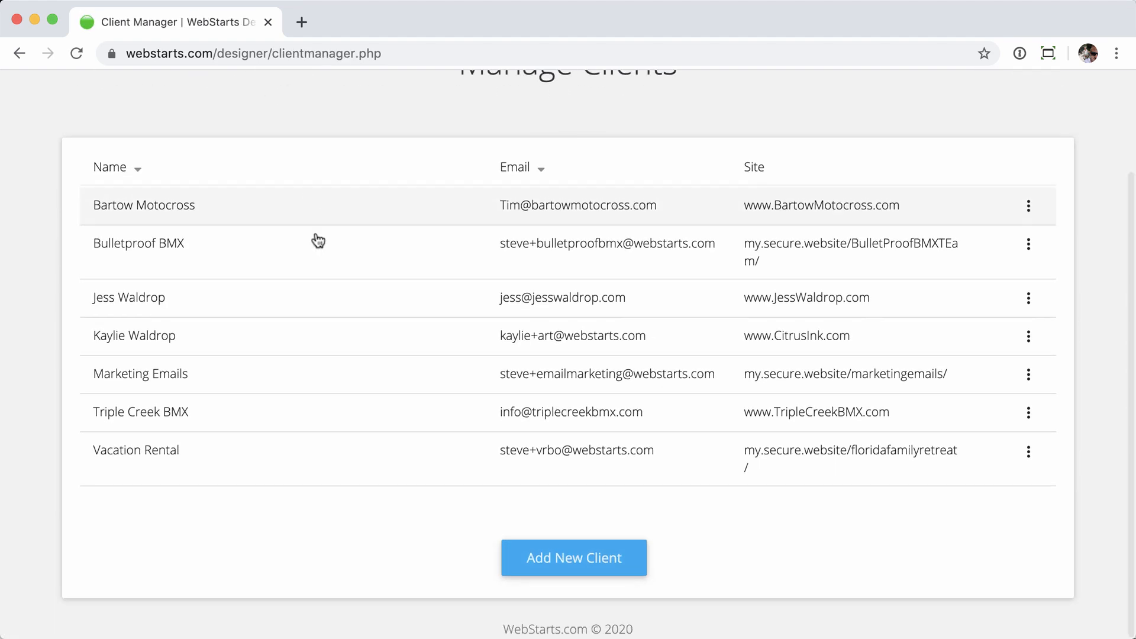
click(581, 567)
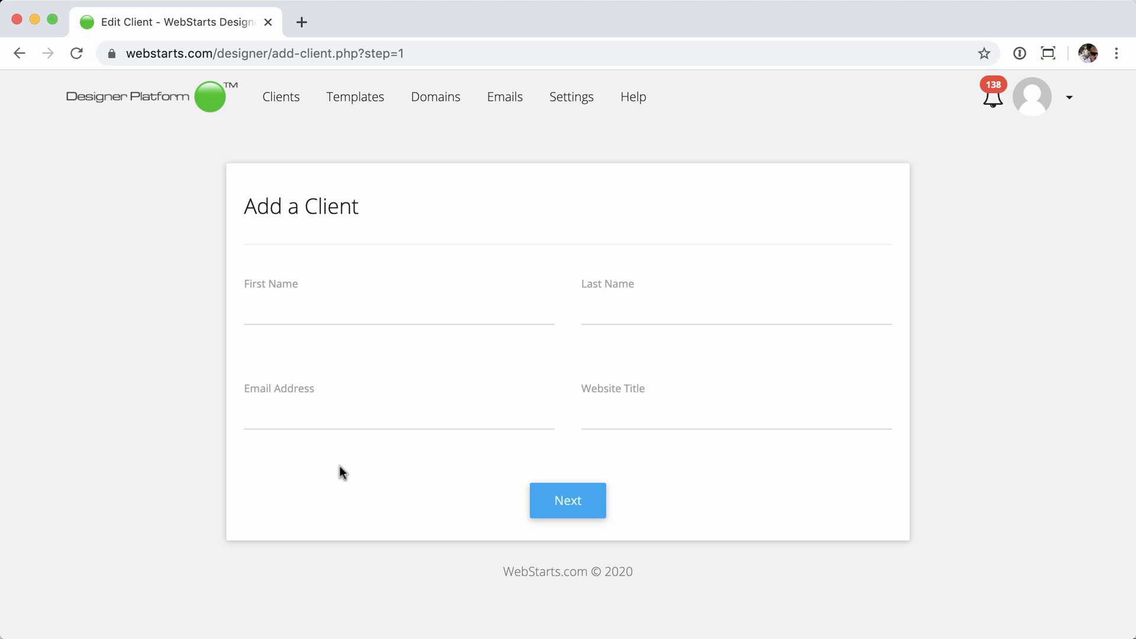
- Enter the client's first name 'RV' and last name 'Rental Site'
click(330, 410)
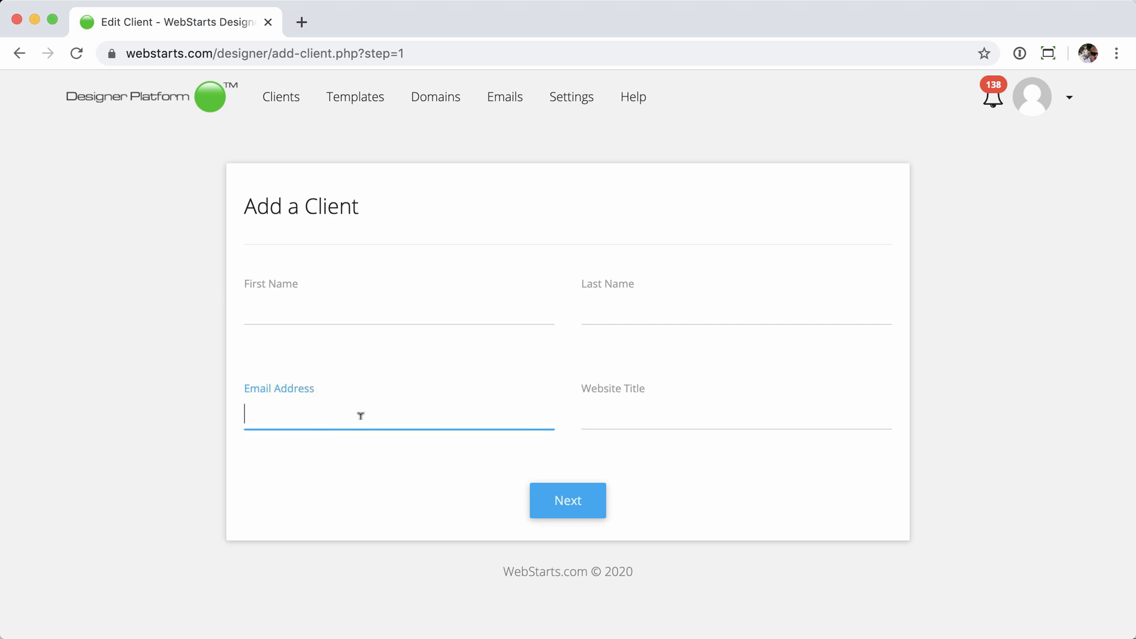
click(335, 313)
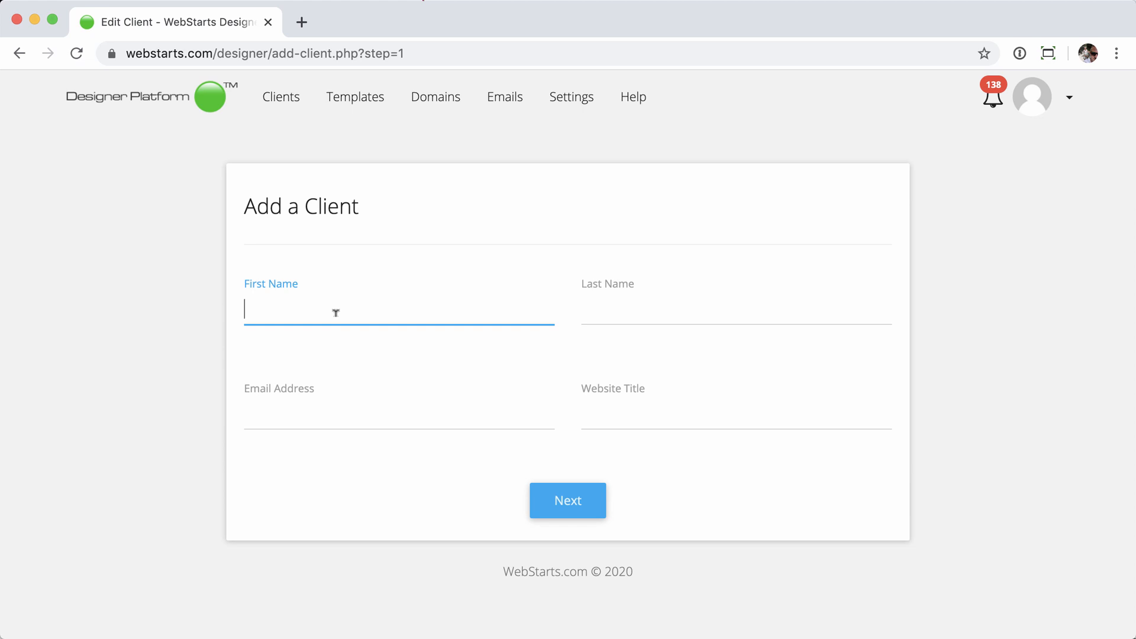
text(RV)
click(647, 310)
text(Re)
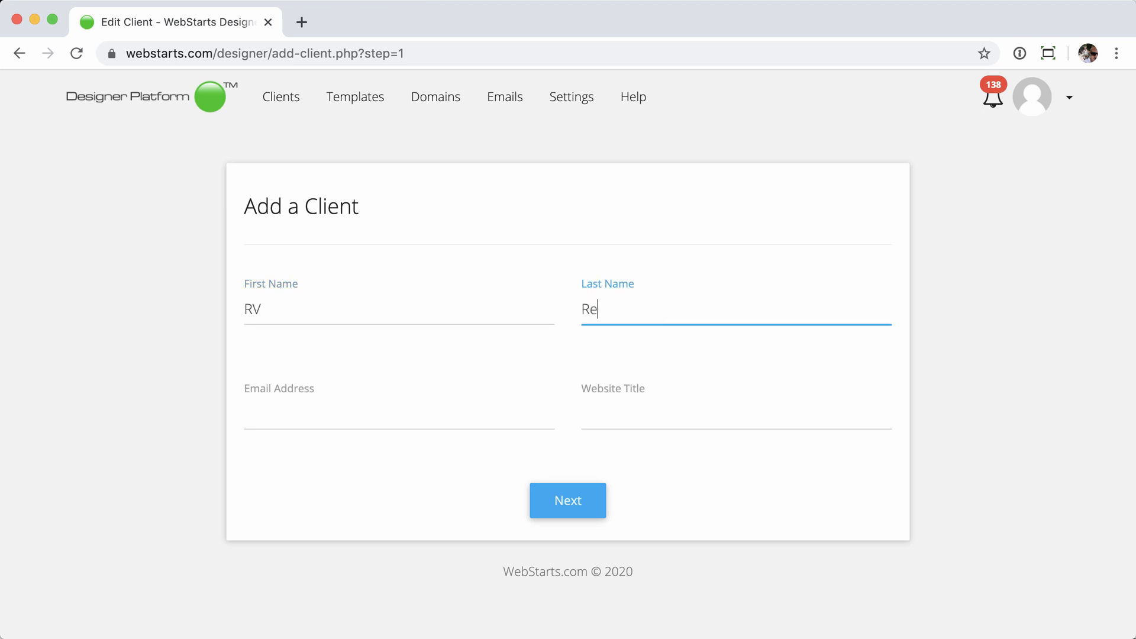
text(ntal Site)
- Add the client's support e-mail and website title 'rvsrus-new', then submit the form
click(293, 416)
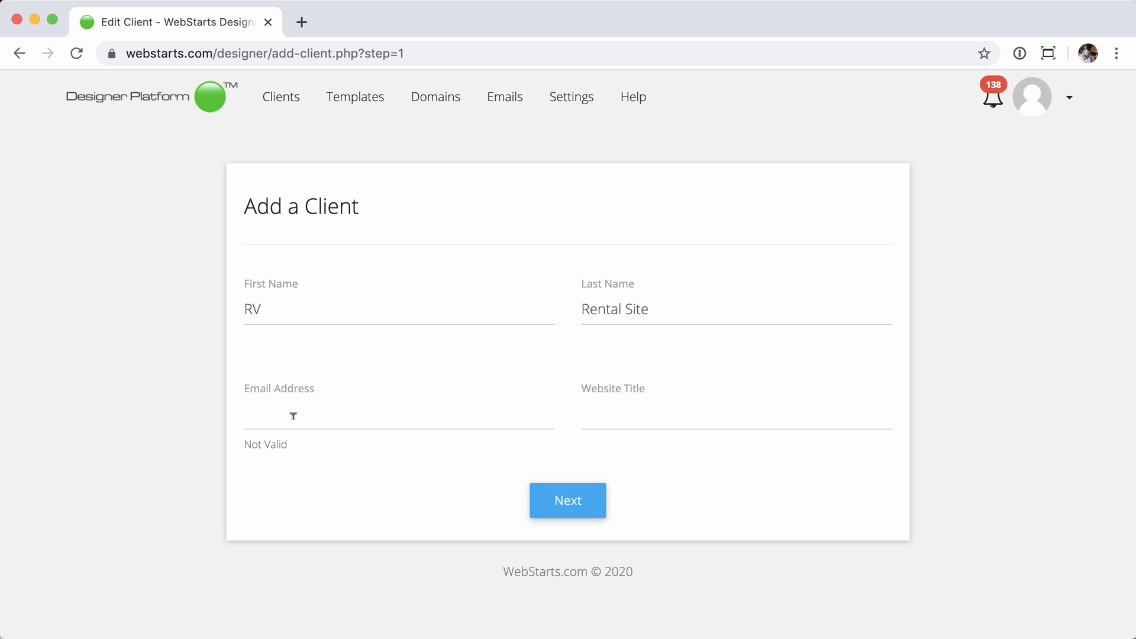
click(285, 411)
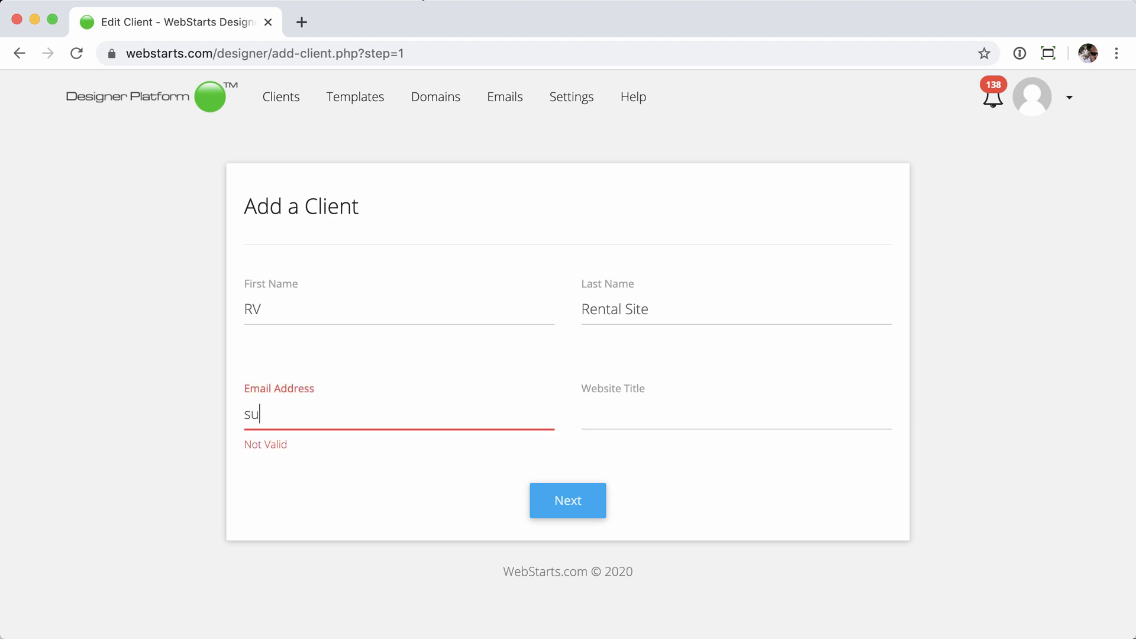
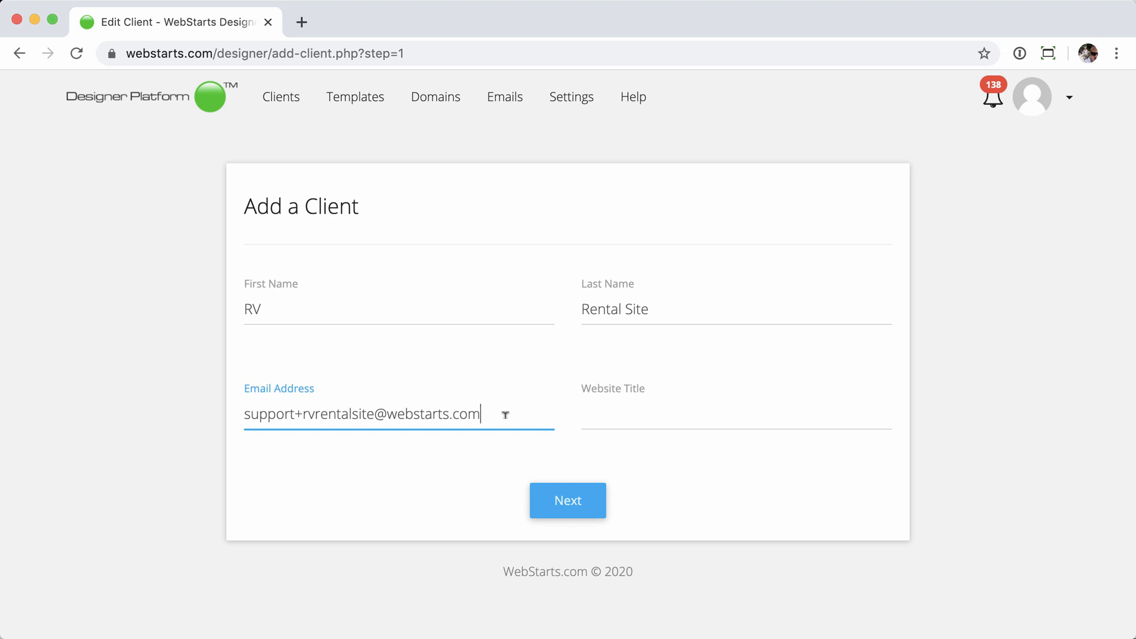
click(635, 412)
text(r)
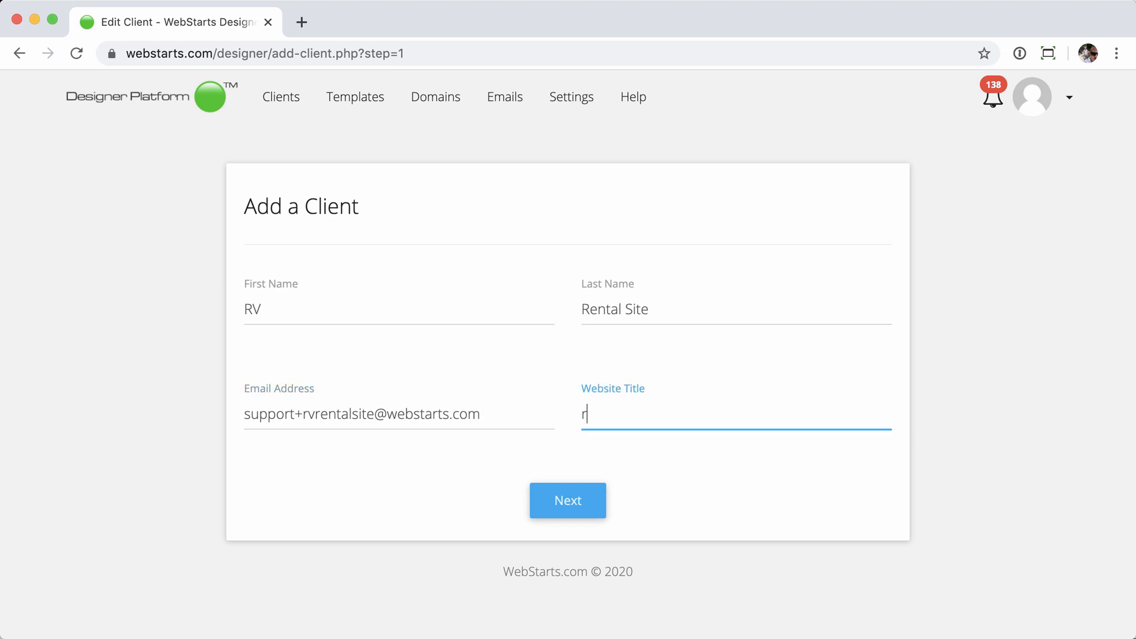
text(vsrus-new)
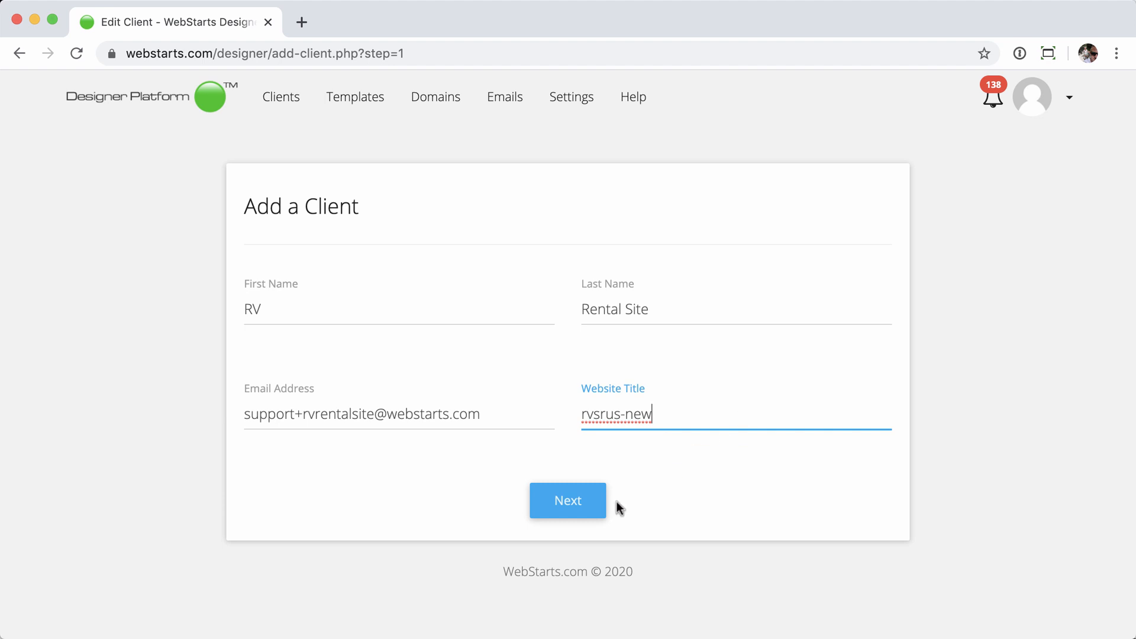
click(563, 503)
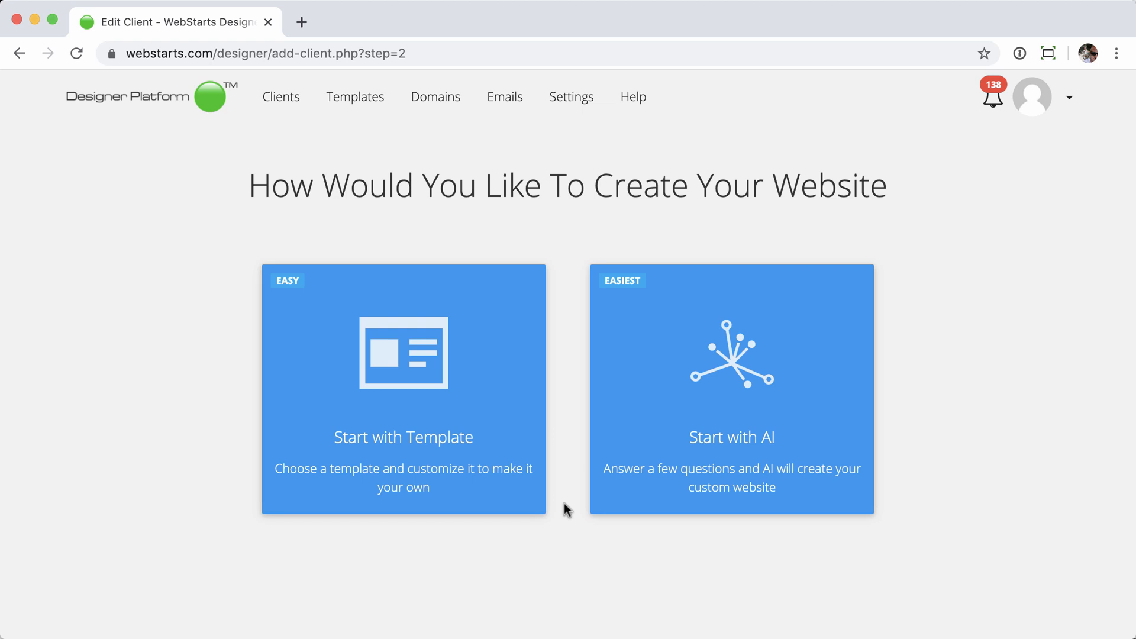
- Choose to build the site from a template, showing only your own saved templates
click(414, 398)
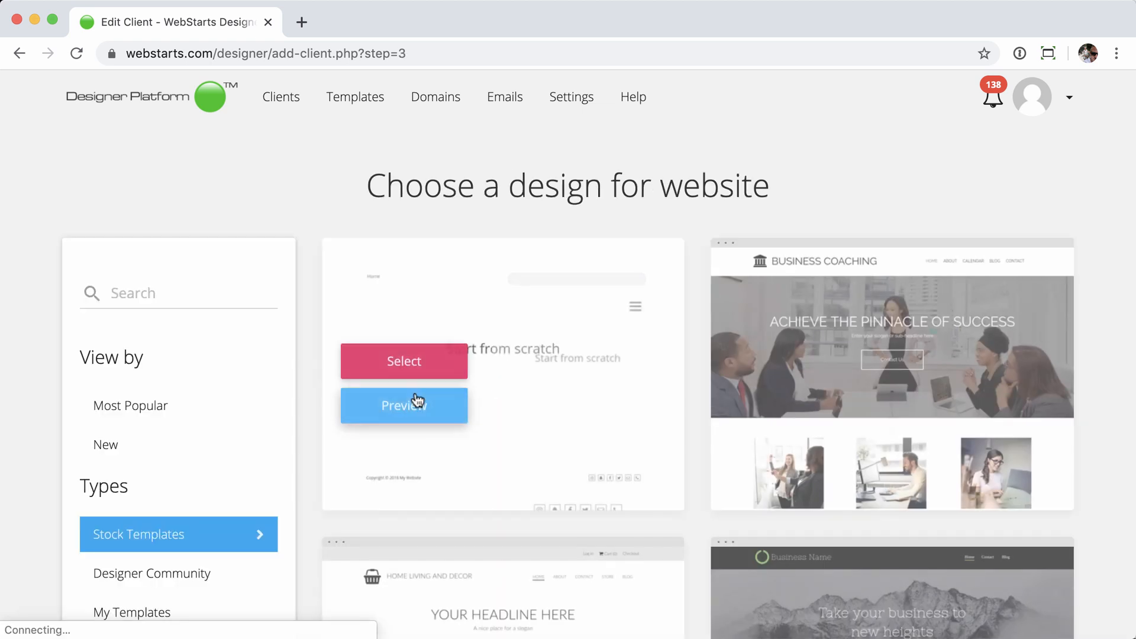
scroll(42, 414, down, 3)
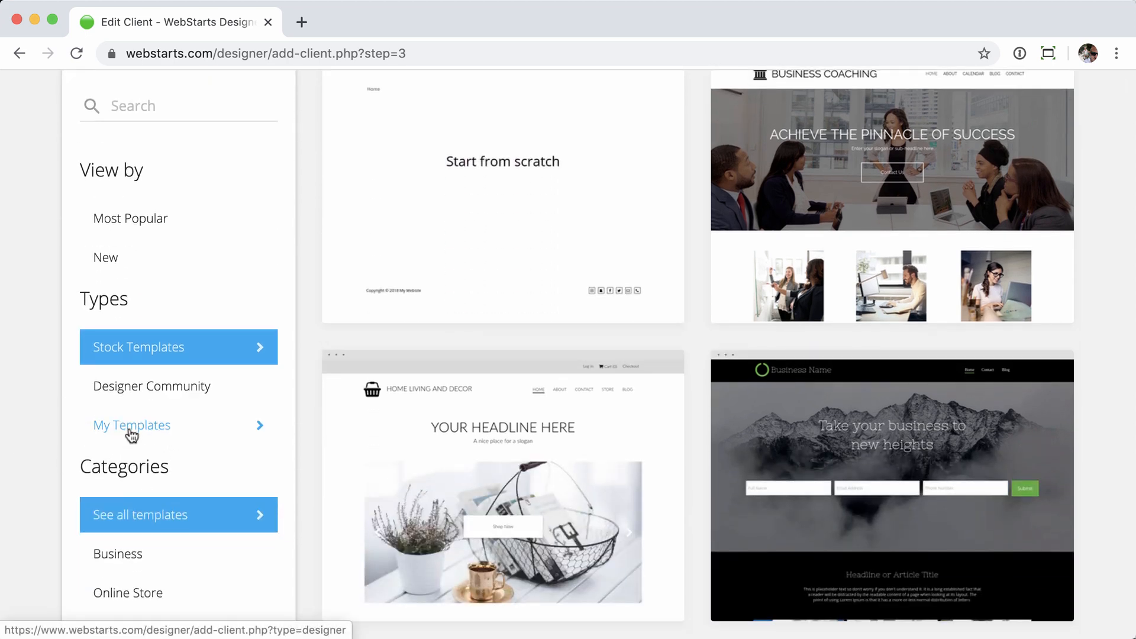
click(130, 431)
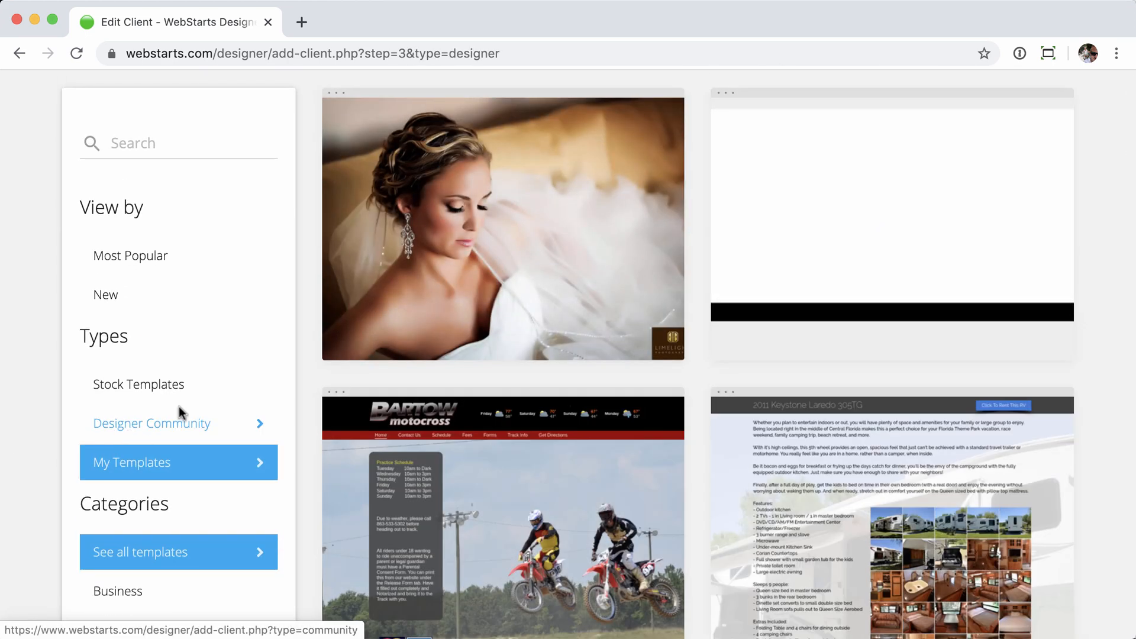
scroll(613, 316, down, 15)
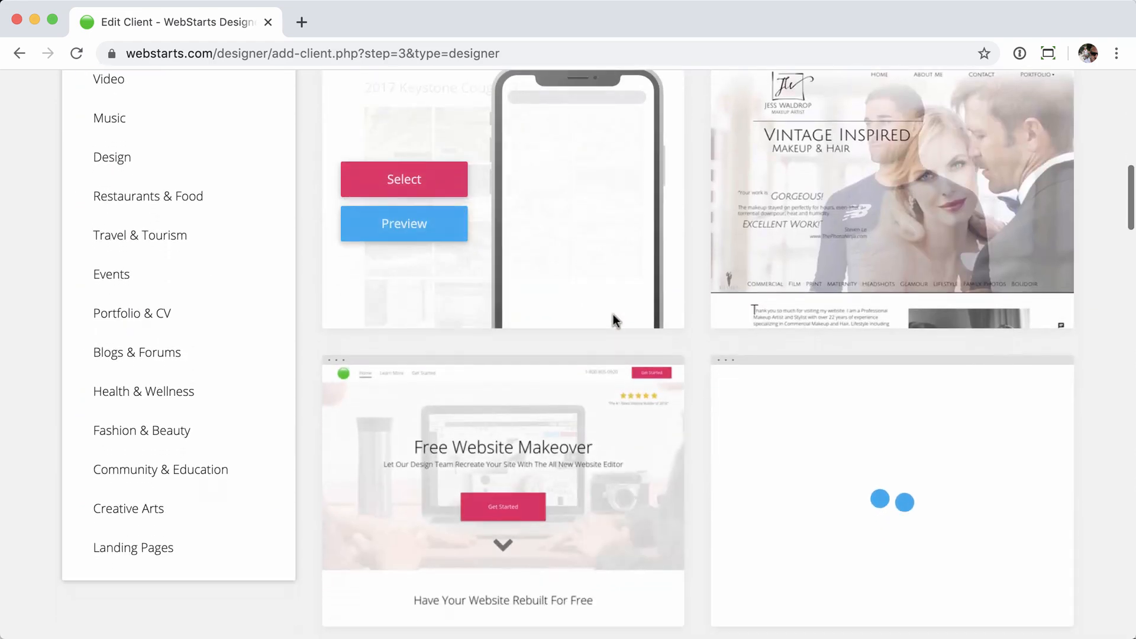
scroll(613, 315, down, 13)
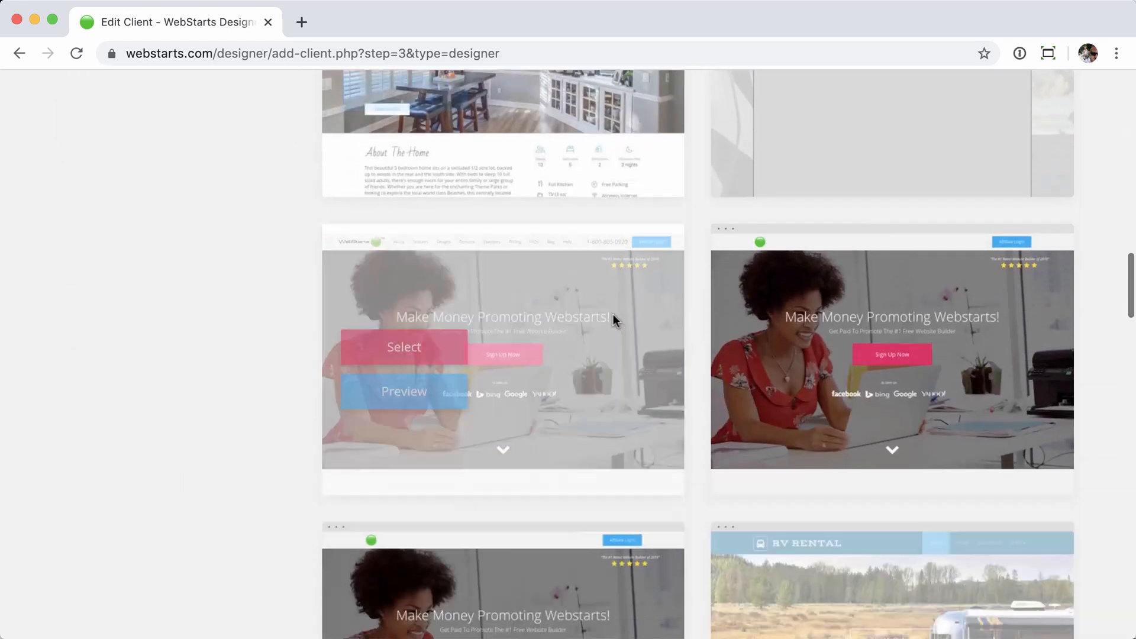
scroll(613, 314, down, 5)
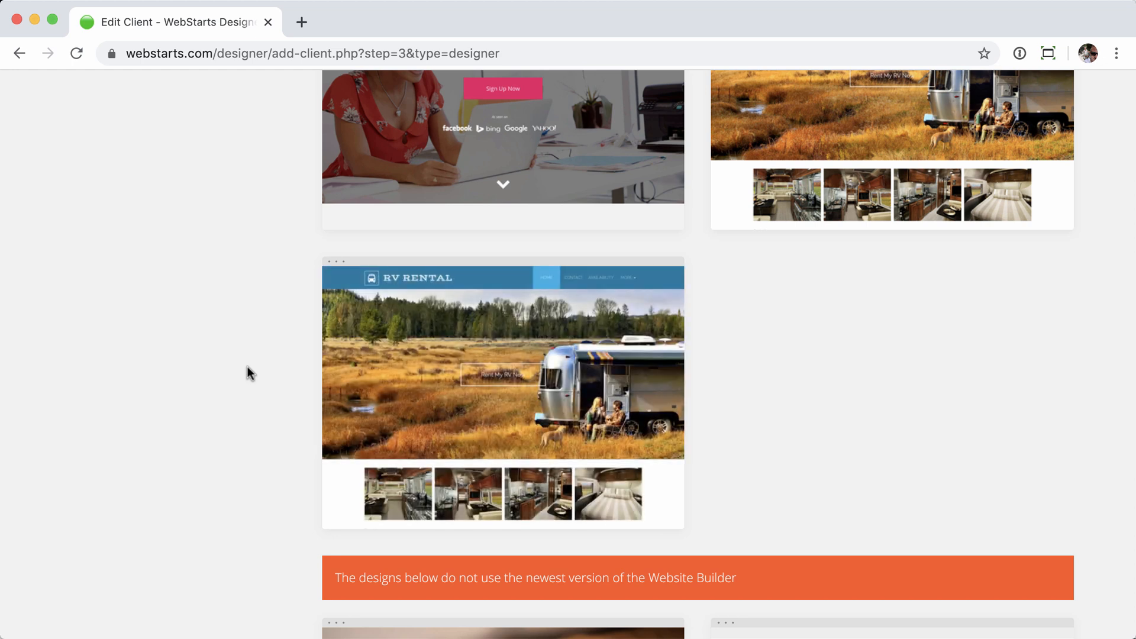
- Preview the RV Rental template's Availability page, then select RV Rental as the client's design
mouse_move(564, 318)
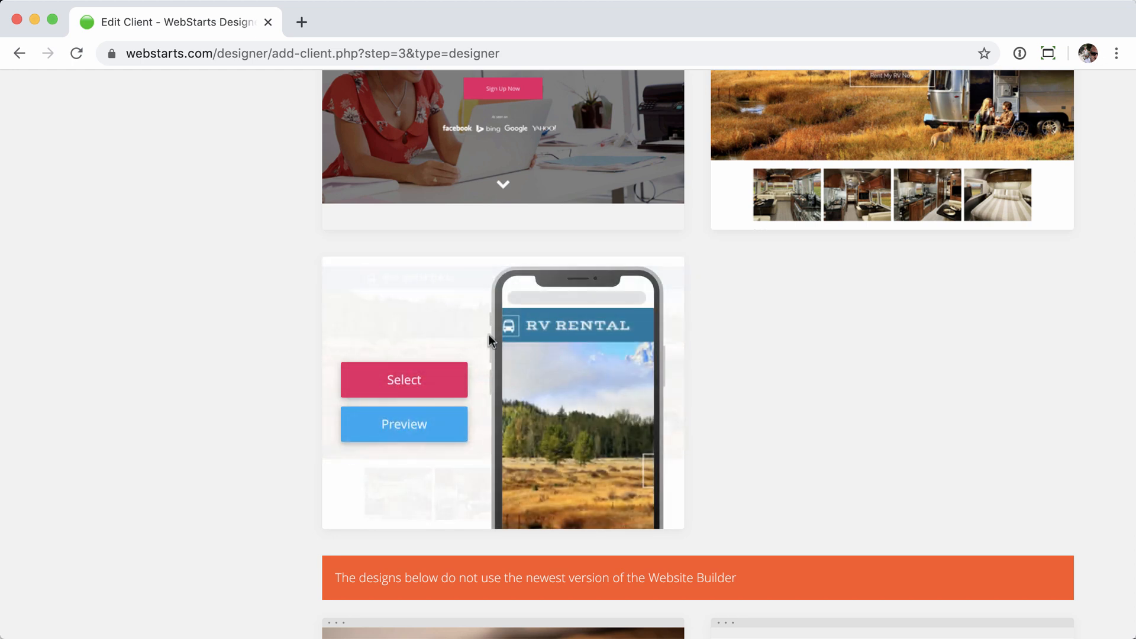
click(405, 424)
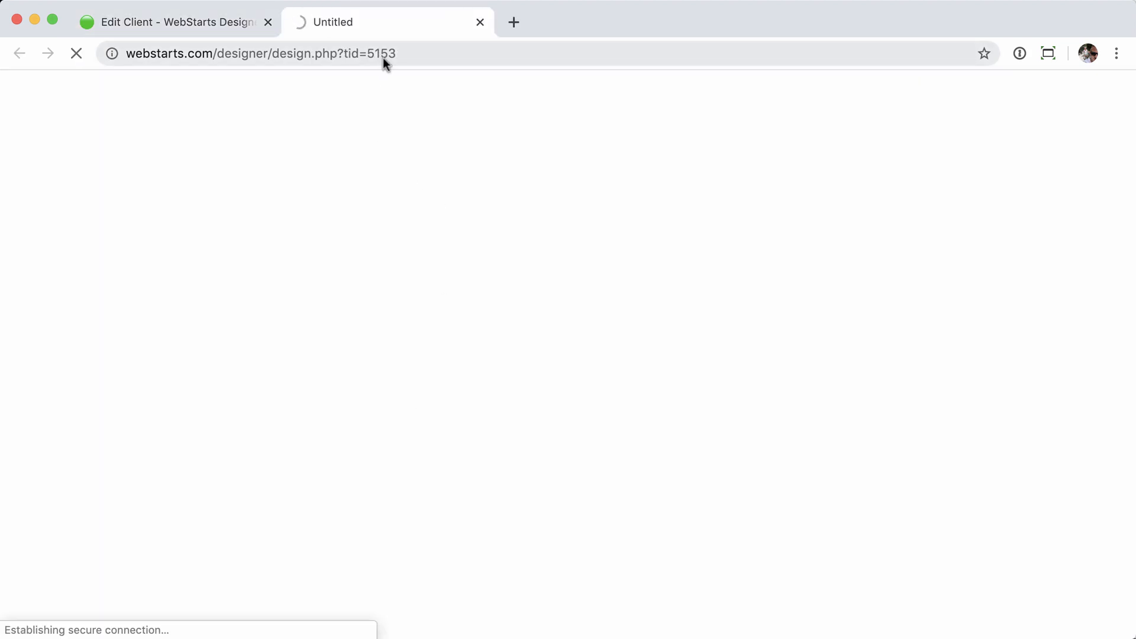
scroll(510, 324, down, 2)
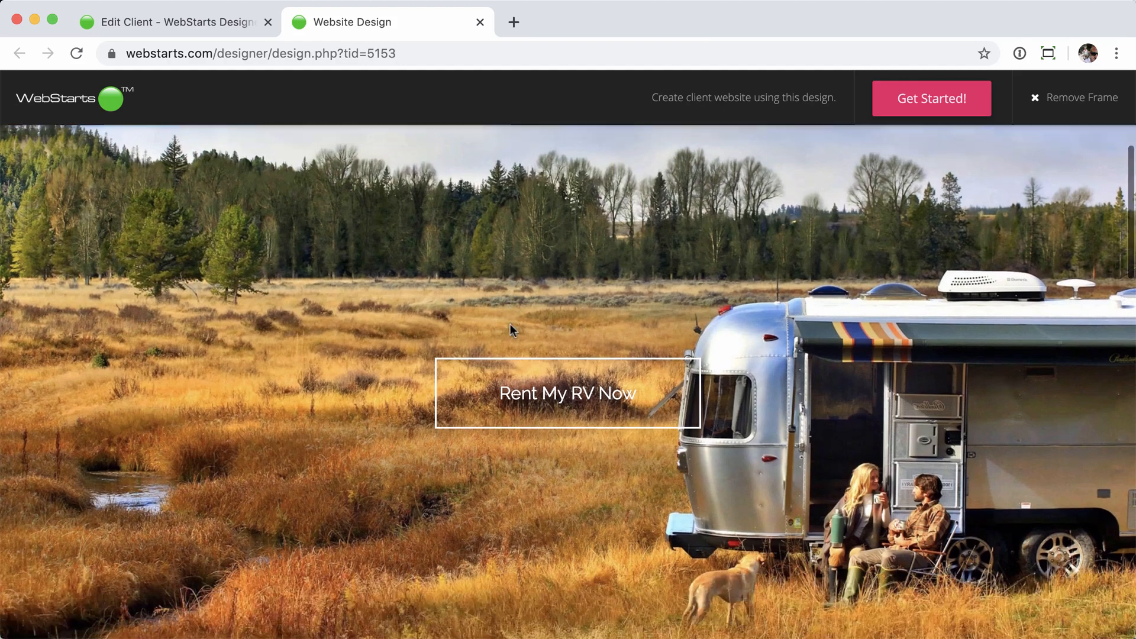
scroll(510, 325, up, 3)
click(897, 160)
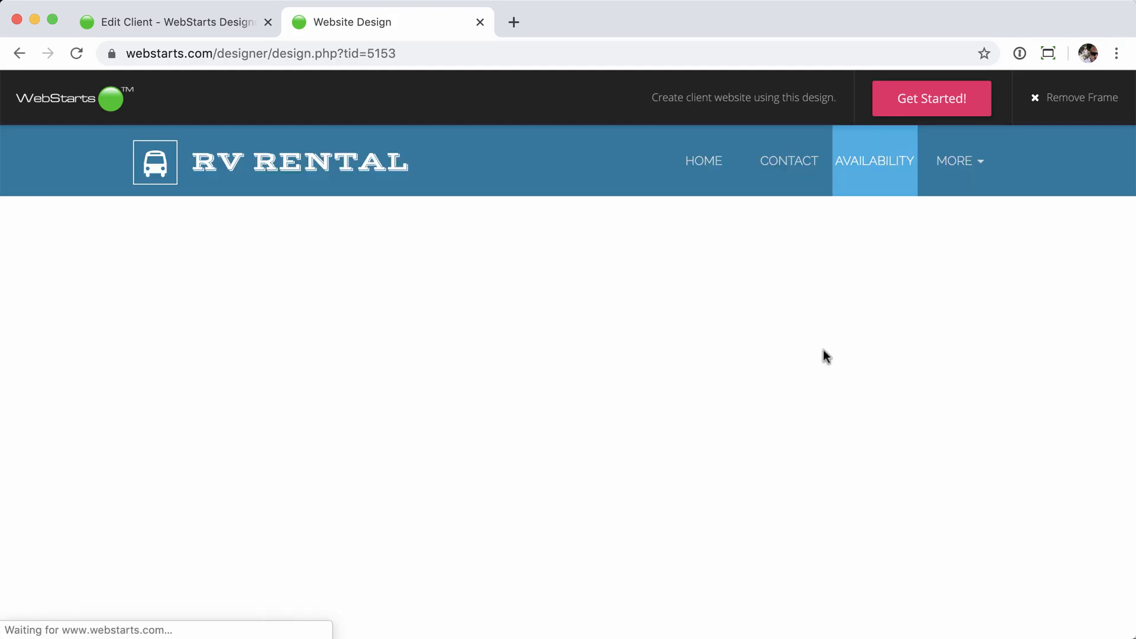
scroll(605, 319, down, 3)
scroll(605, 318, up, 3)
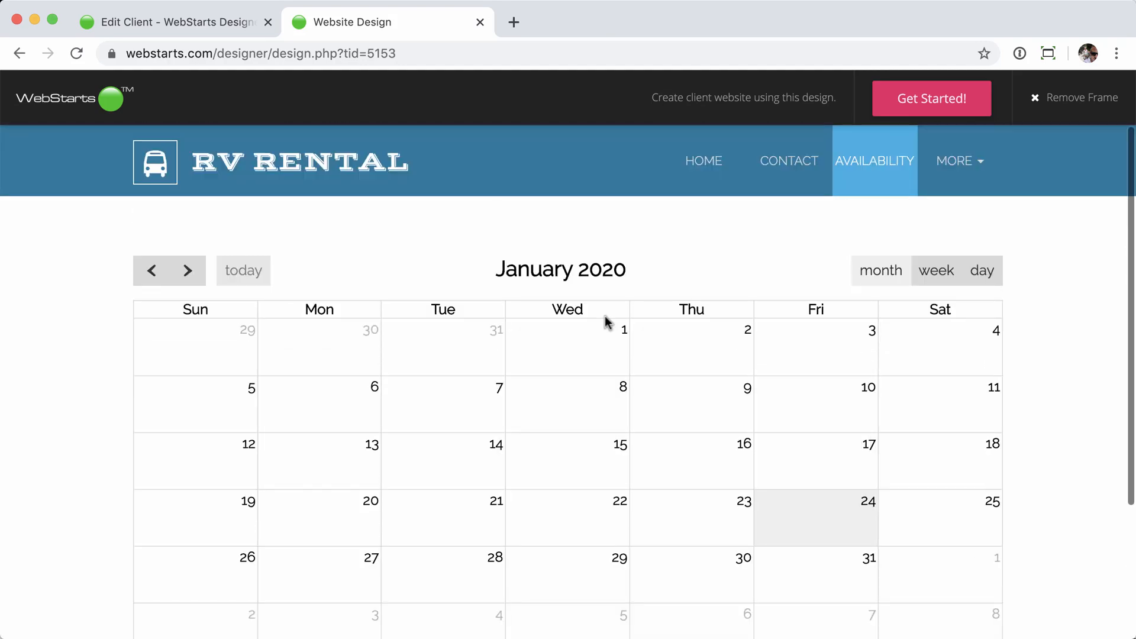
click(481, 22)
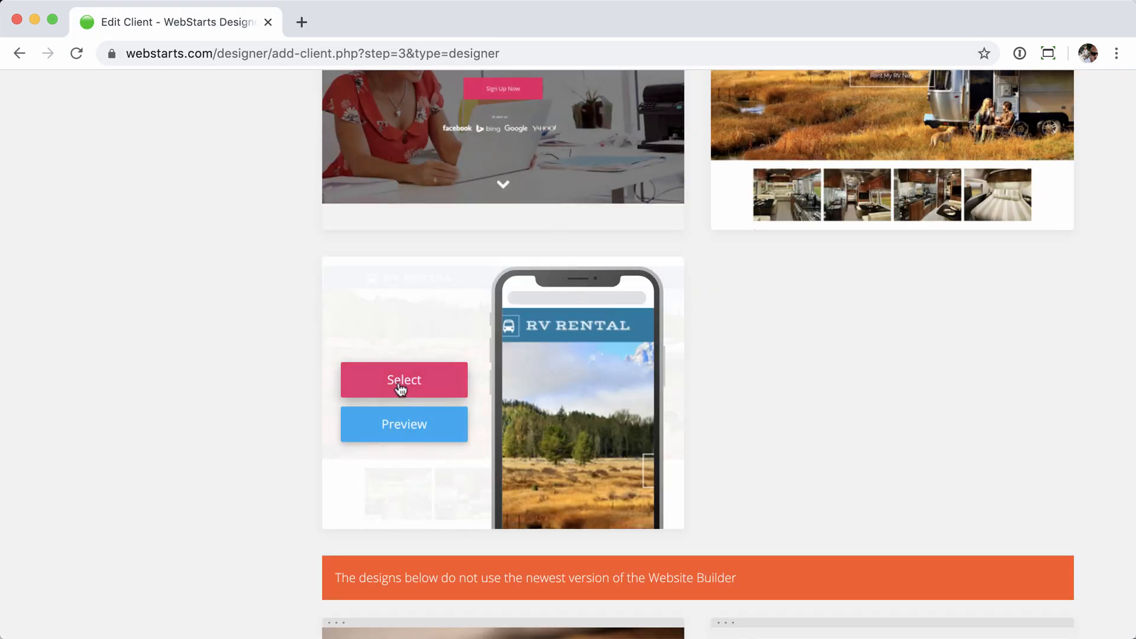
click(401, 384)
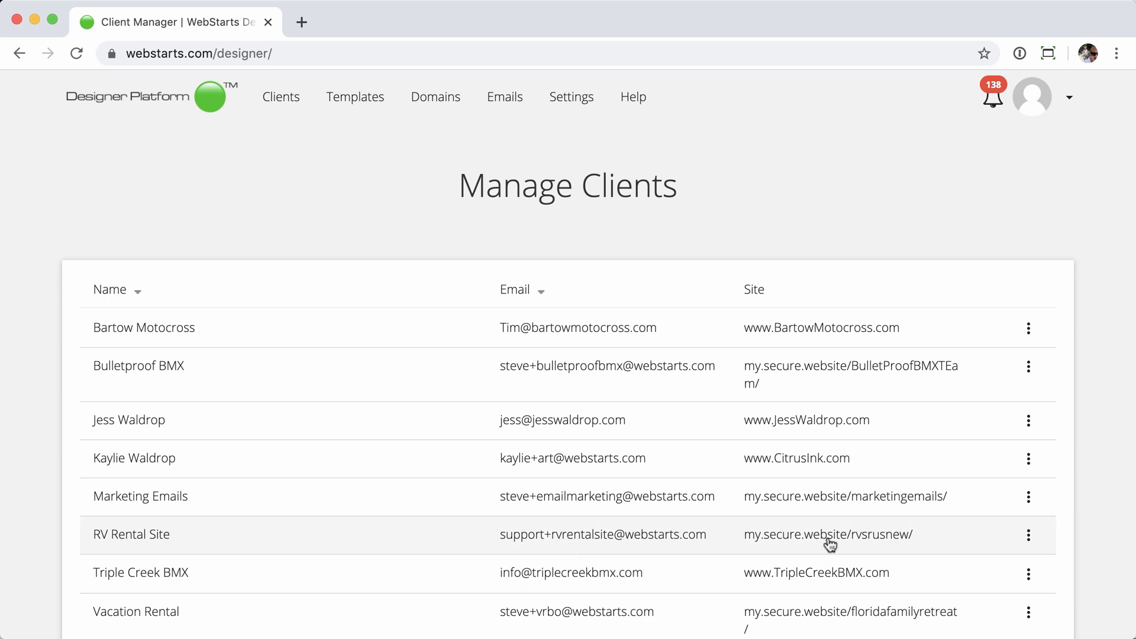
- View RV Rental Site's live site at my.secure.website/rvsrusnew/, then close it
click(1031, 537)
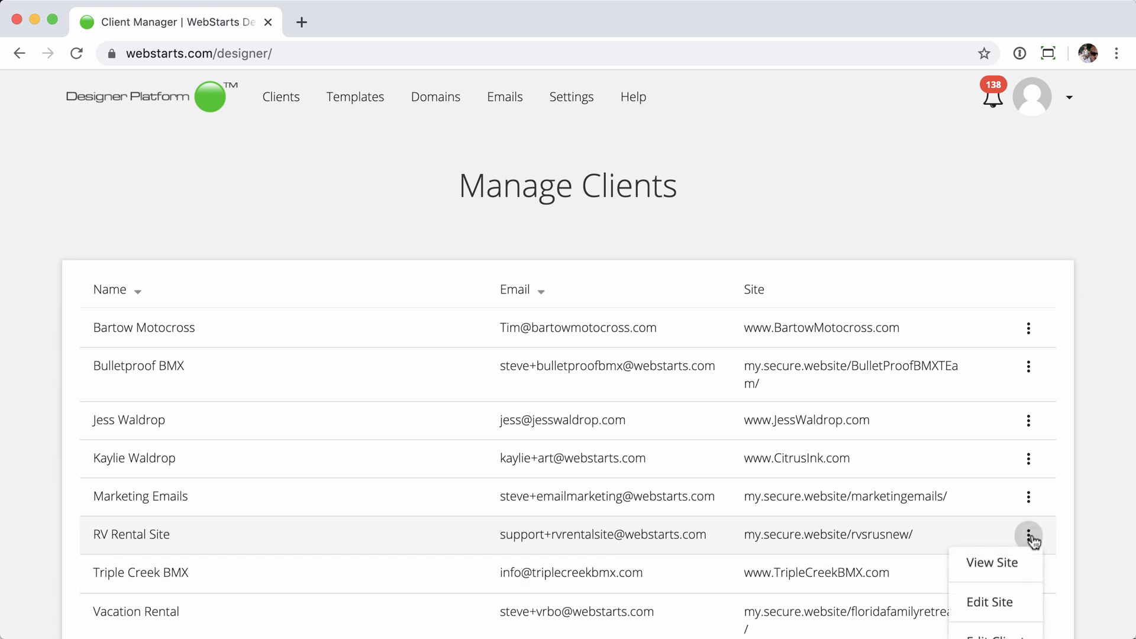
click(993, 563)
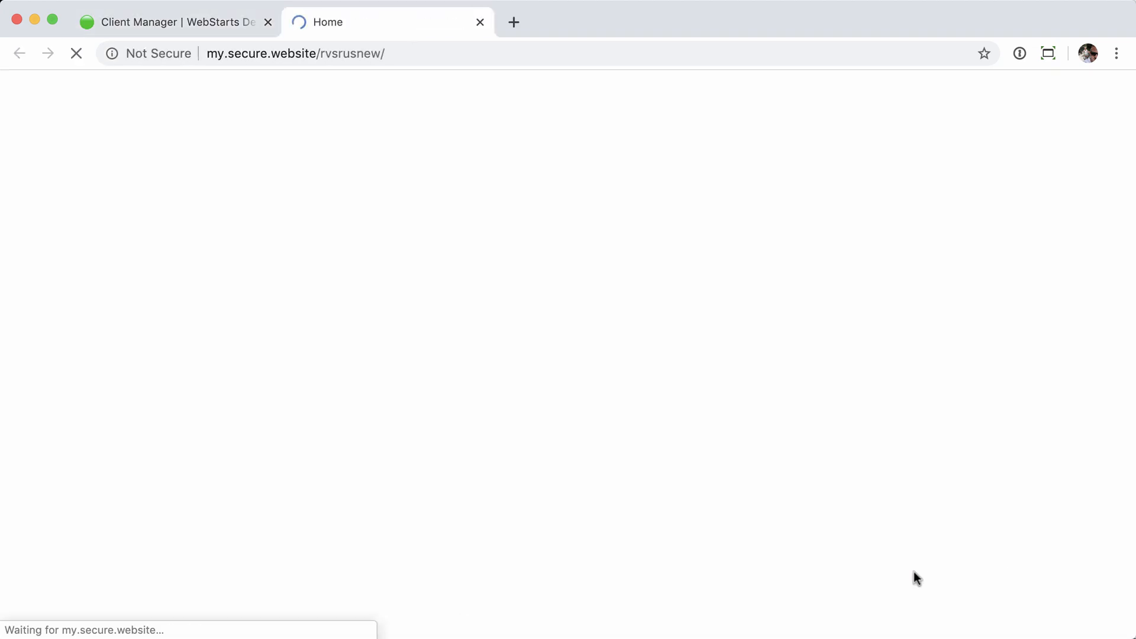
scroll(601, 300, down, 20)
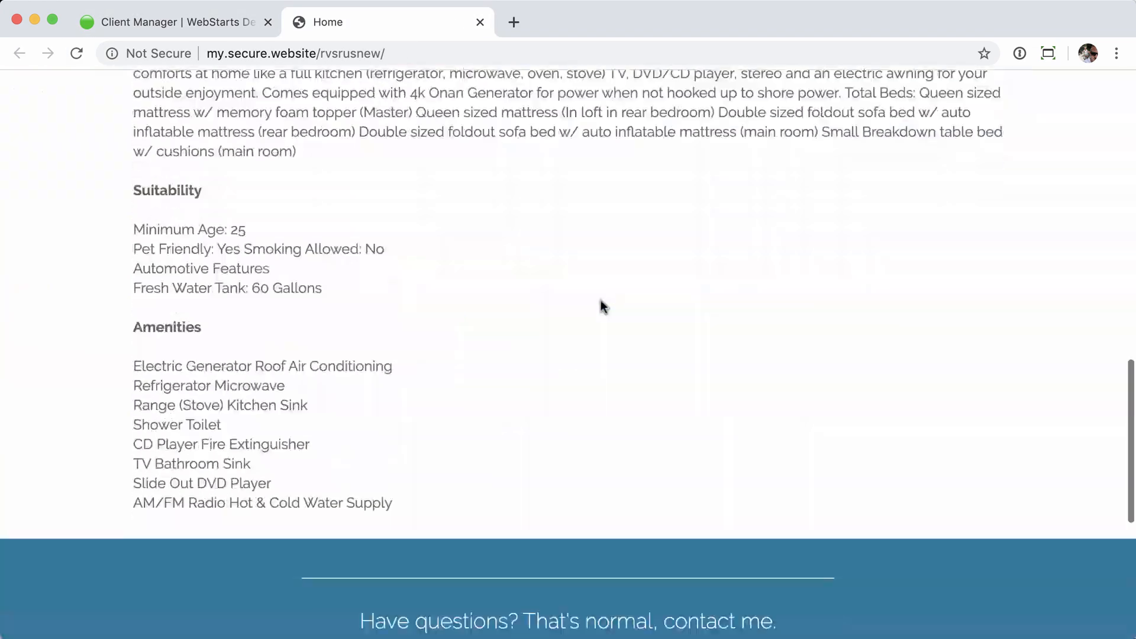
scroll(601, 300, up, 18)
scroll(601, 300, up, 2)
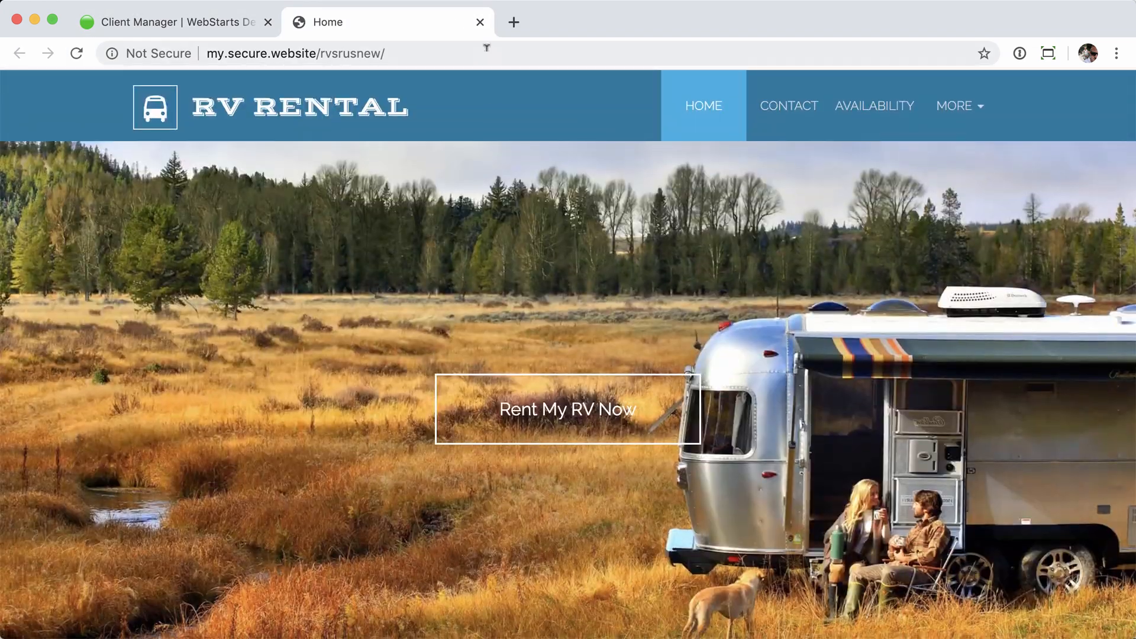
click(479, 21)
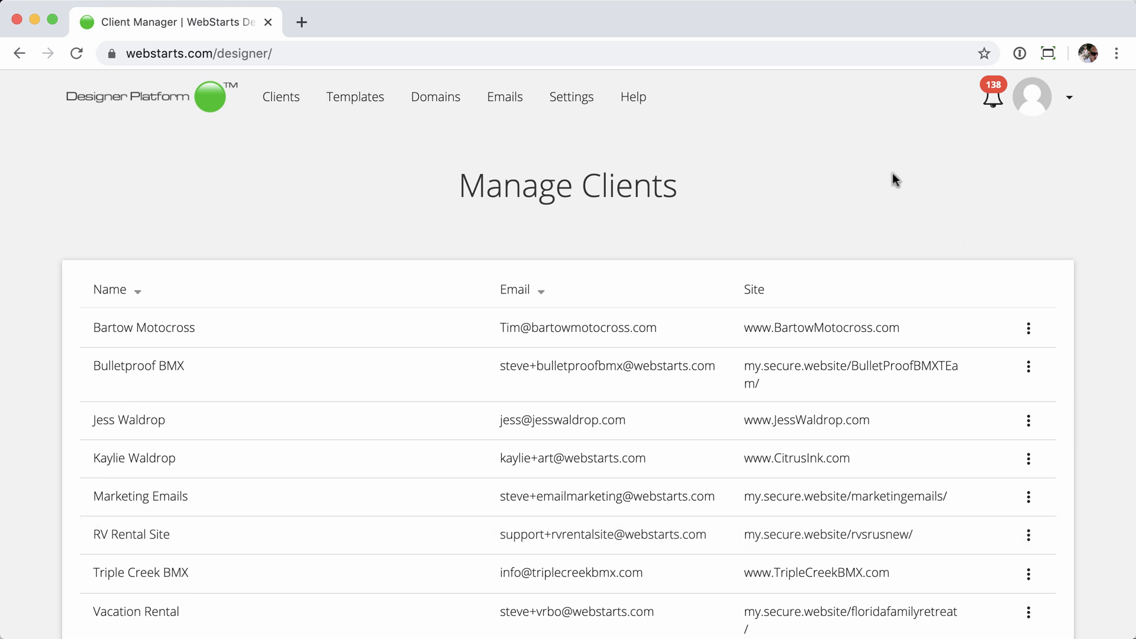
- On the Domains page, set floridacampers.net's Point To Site to rvsrusnew and save
click(438, 101)
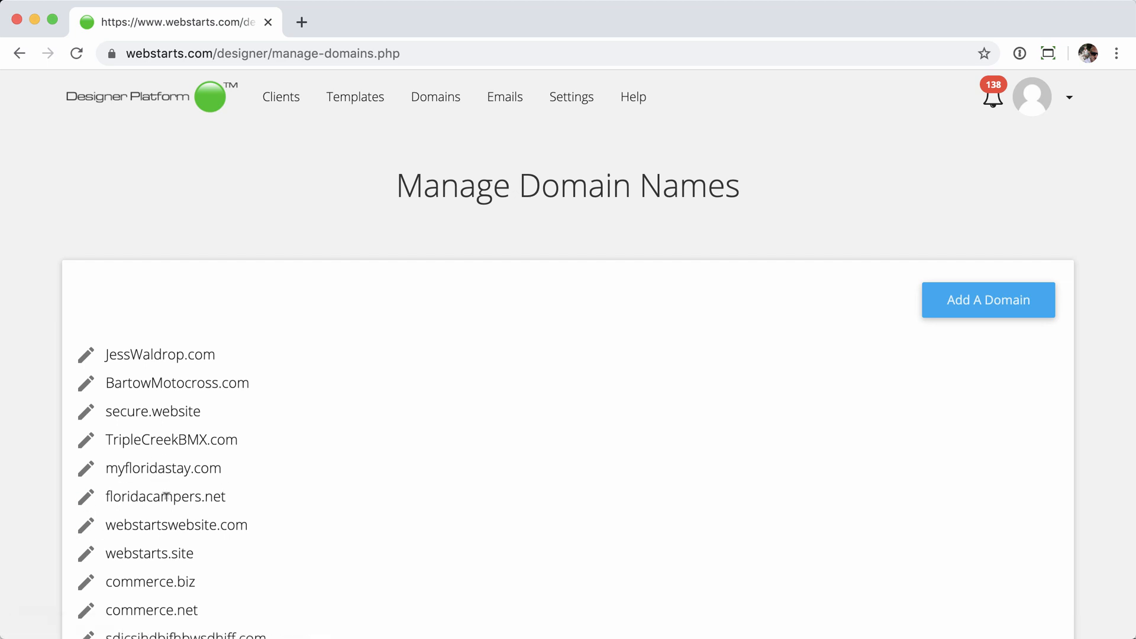
click(87, 500)
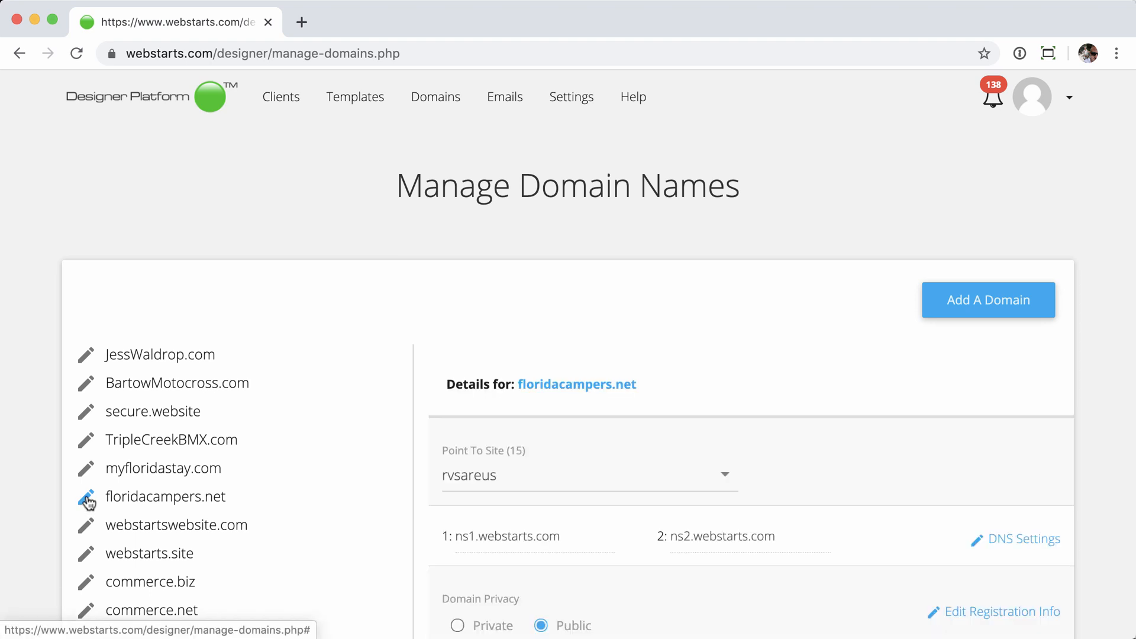
scroll(684, 222, down, 5)
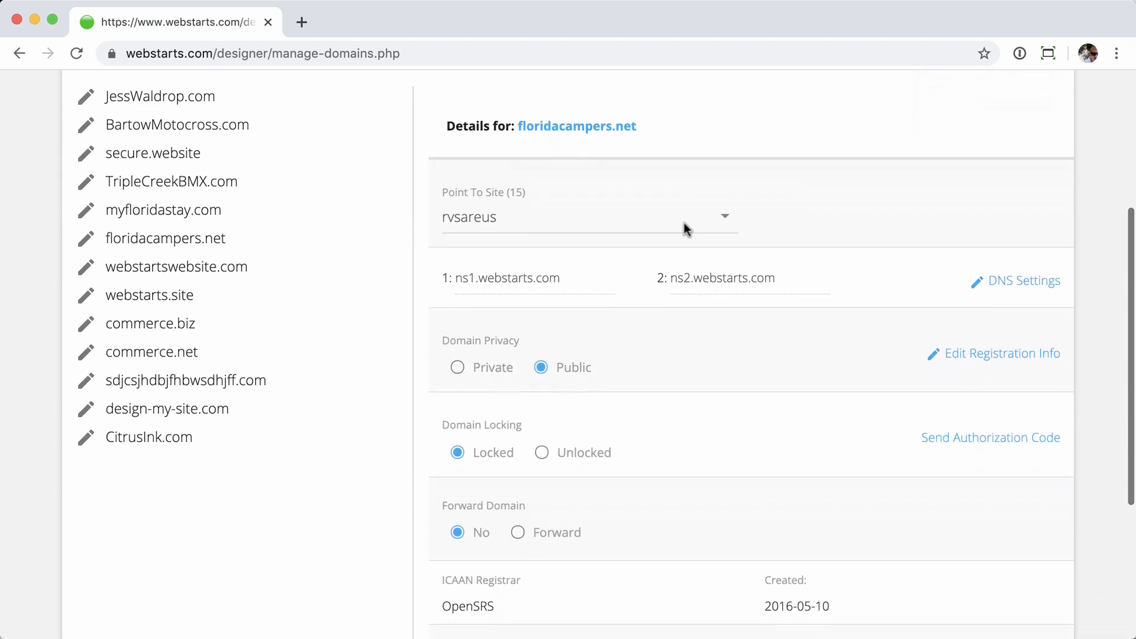
click(559, 213)
scroll(569, 308, down, 4)
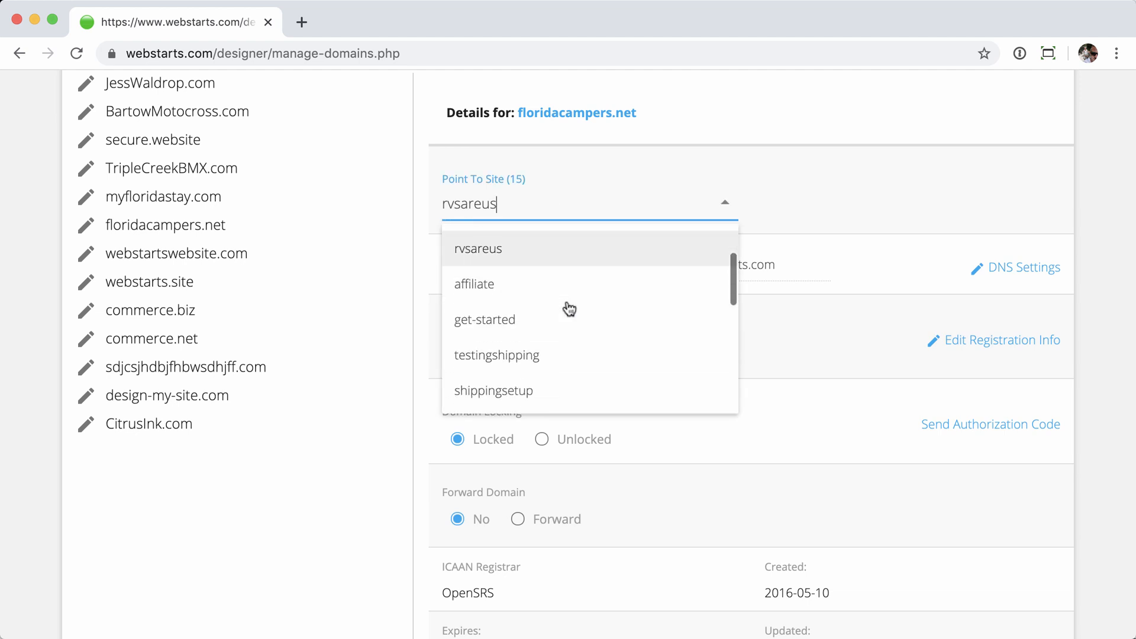
scroll(569, 308, down, 4)
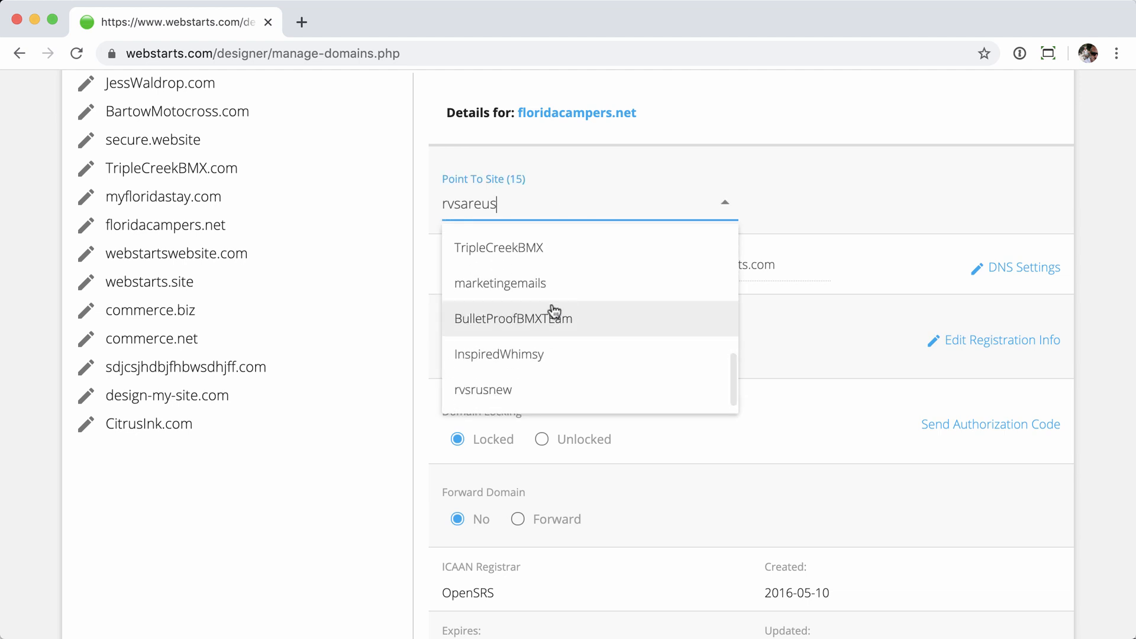
click(487, 397)
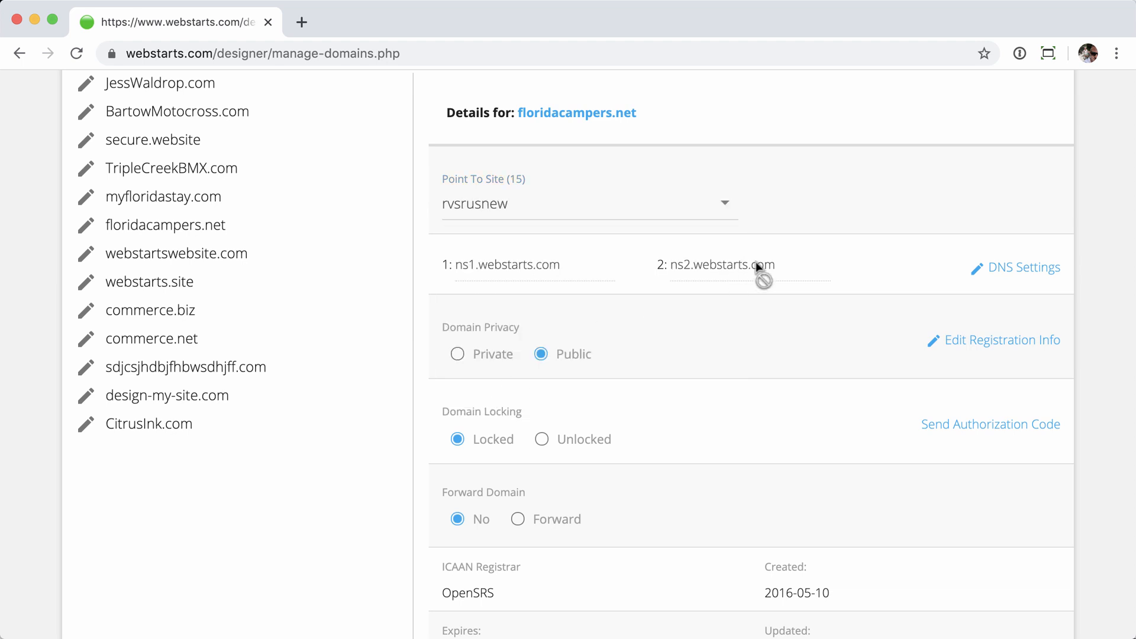
scroll(811, 261, down, 5)
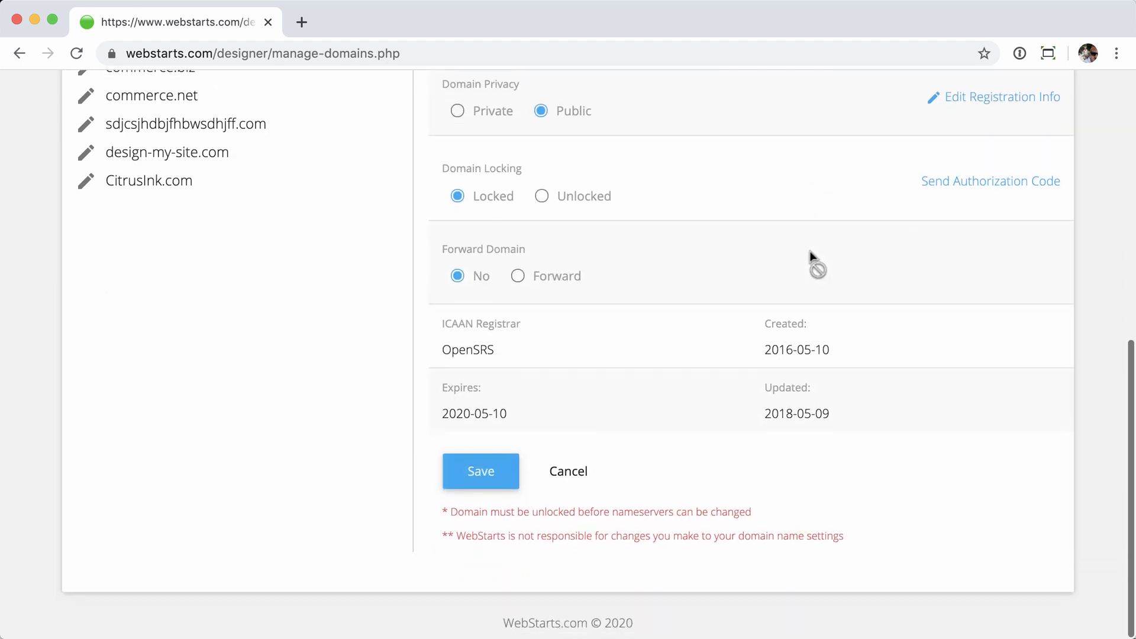
click(473, 485)
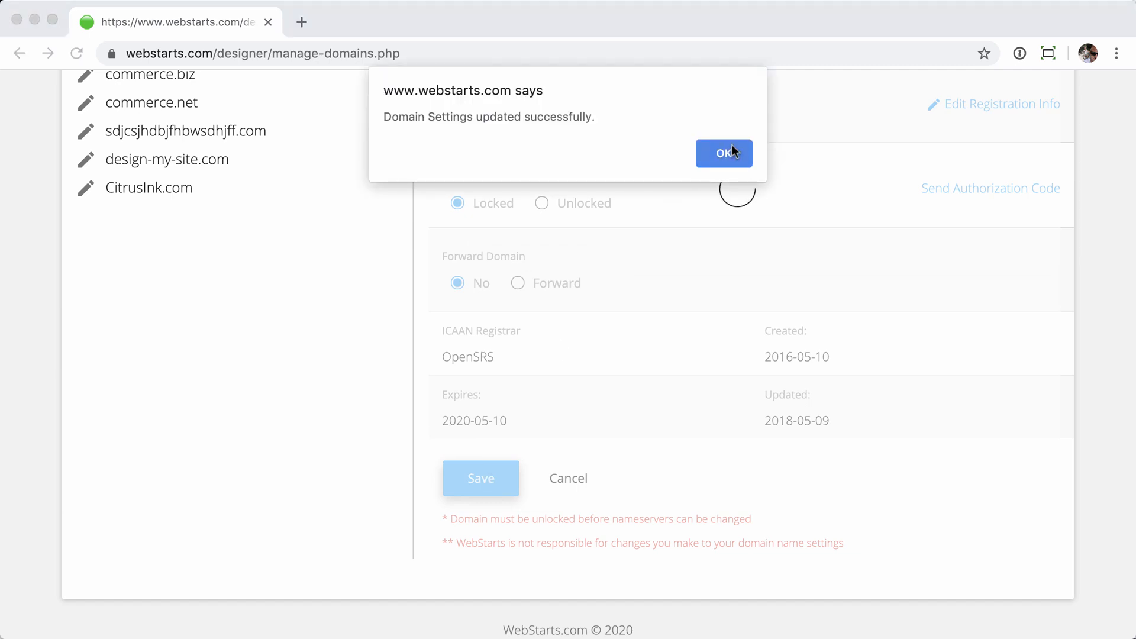
click(731, 153)
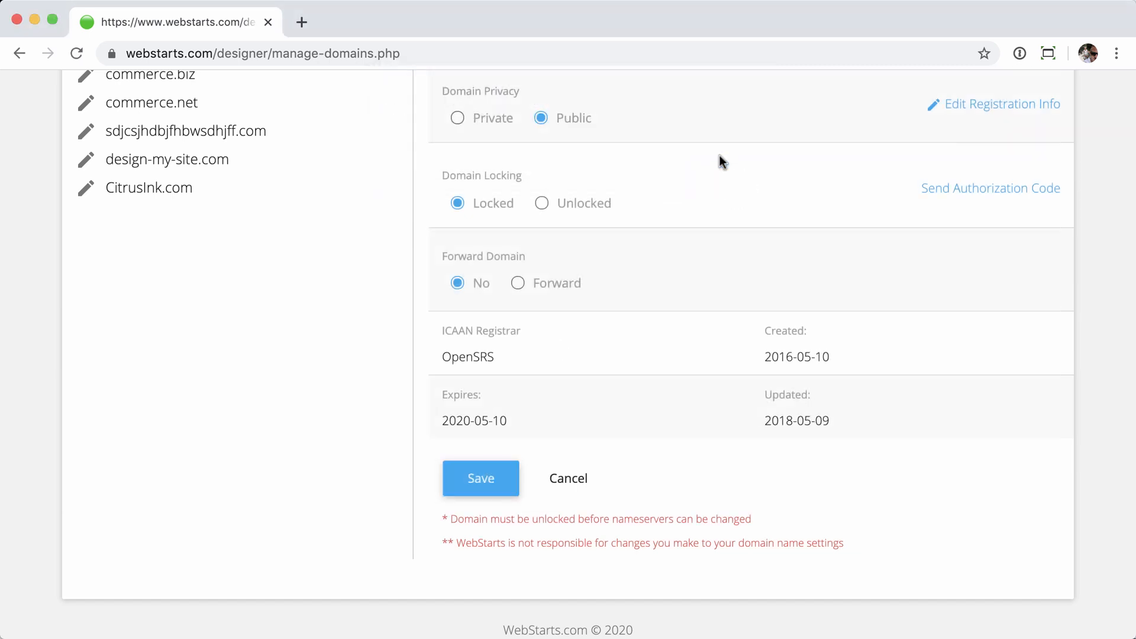
scroll(719, 155, up, 9)
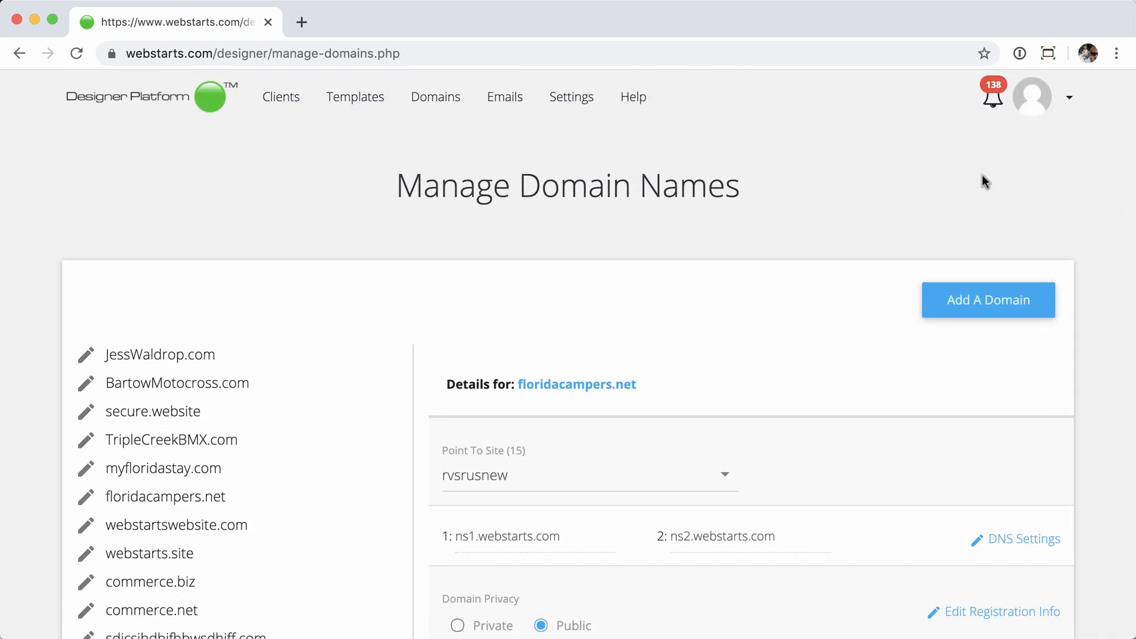
click(1068, 99)
click(1016, 138)
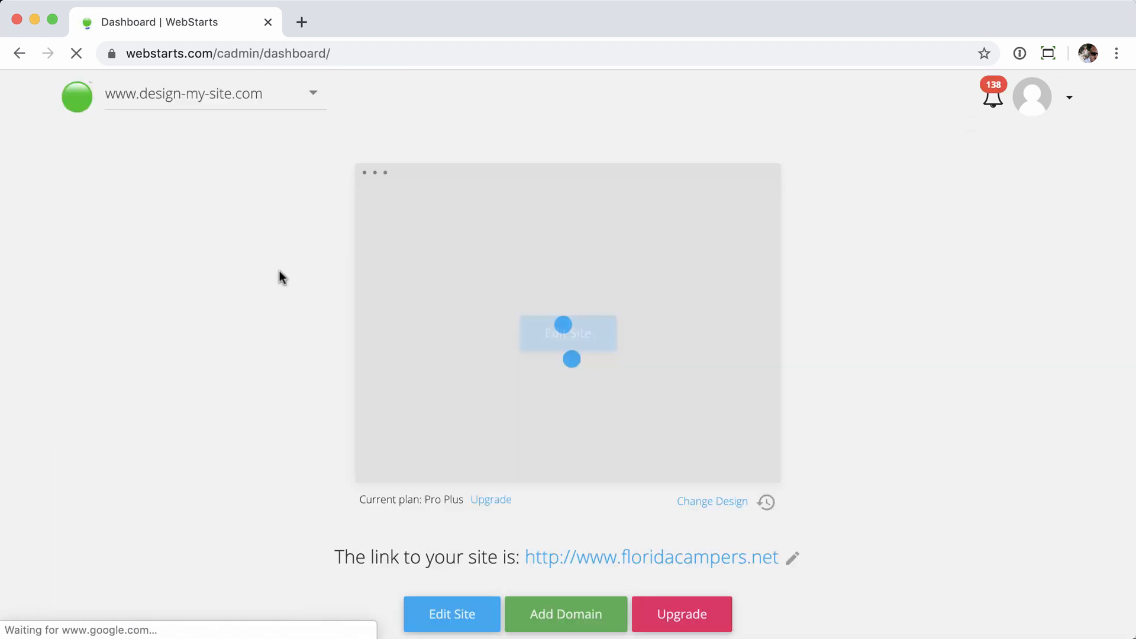
click(83, 107)
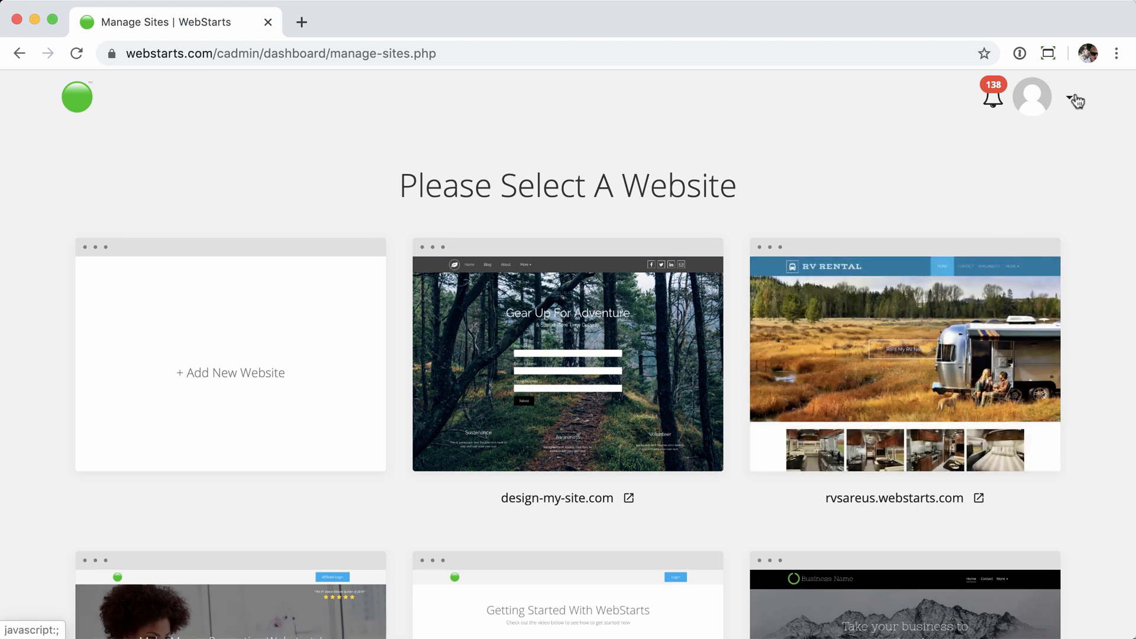
click(1074, 101)
click(1020, 325)
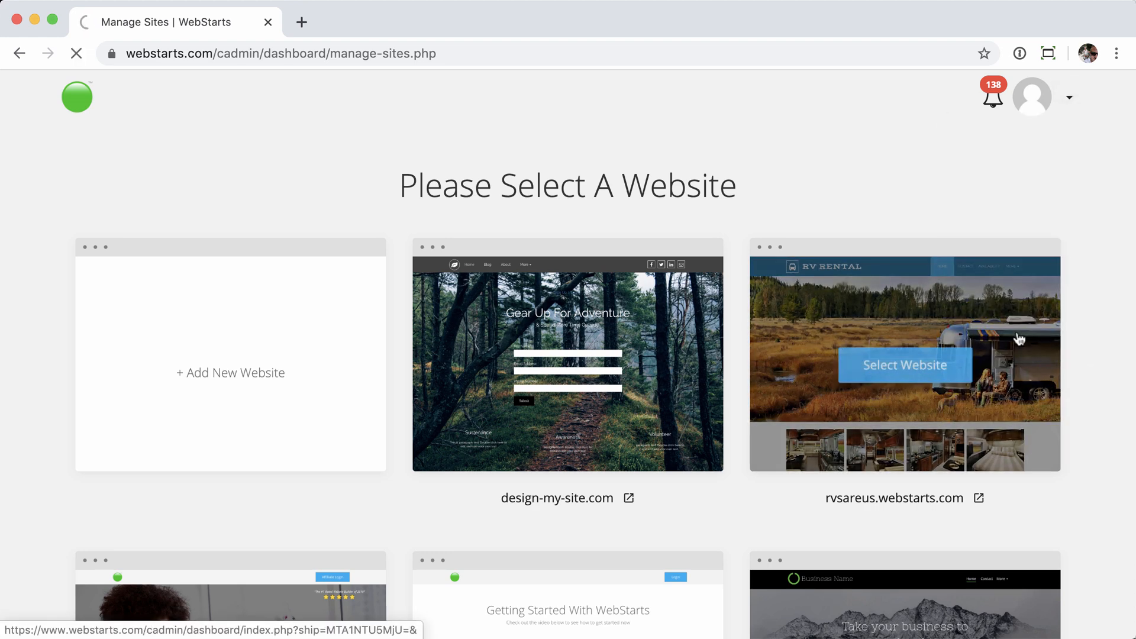
scroll(723, 370, down, 2)
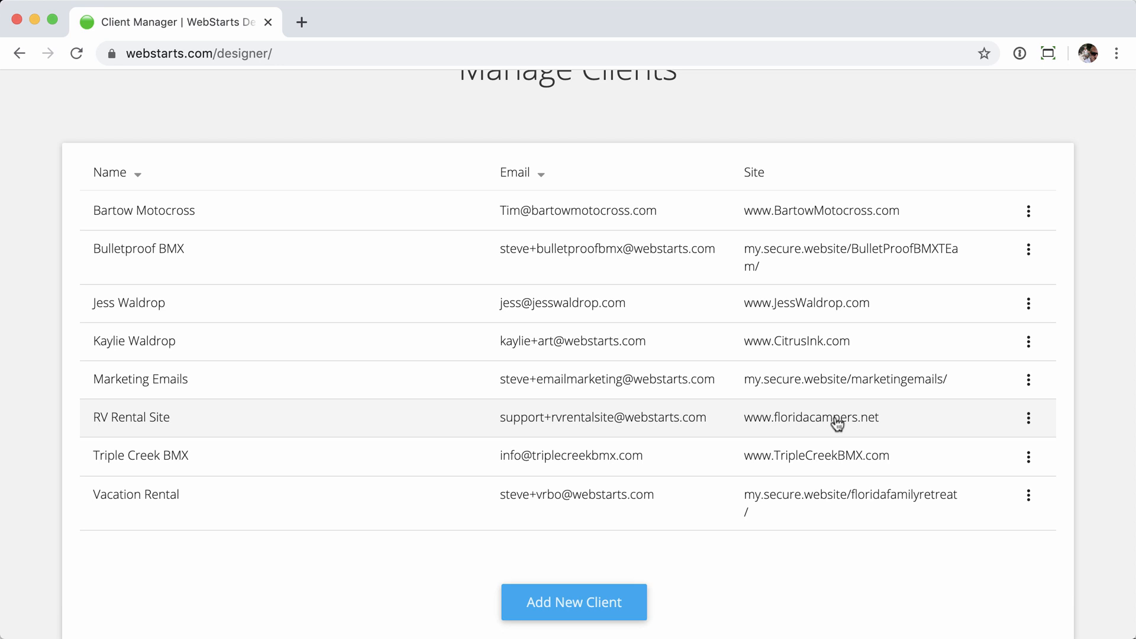
scroll(837, 424, up, 3)
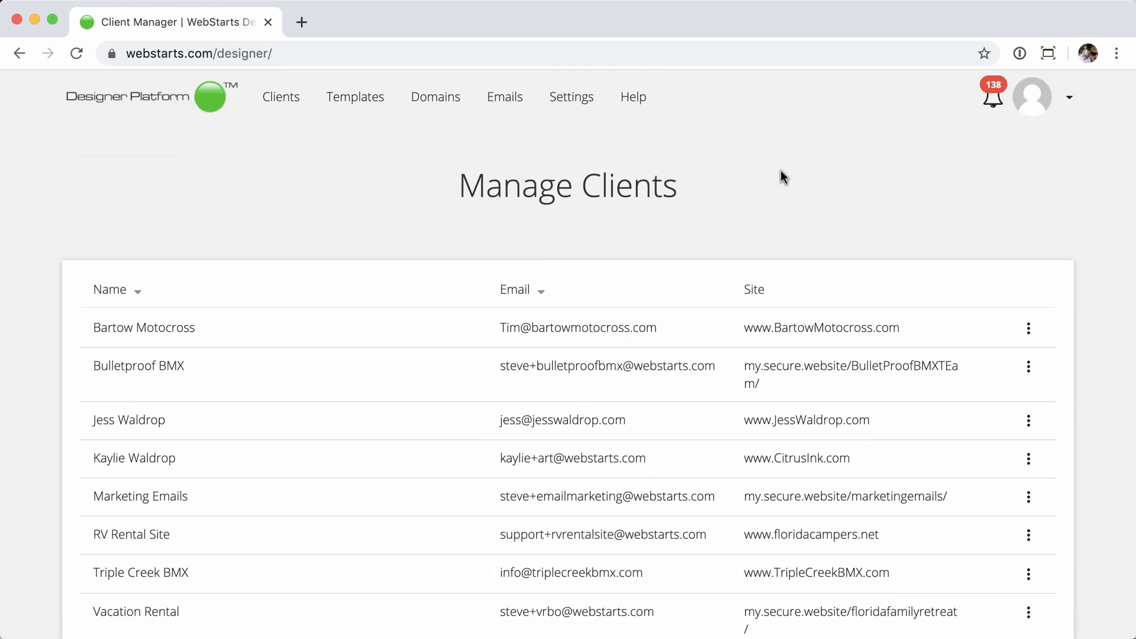